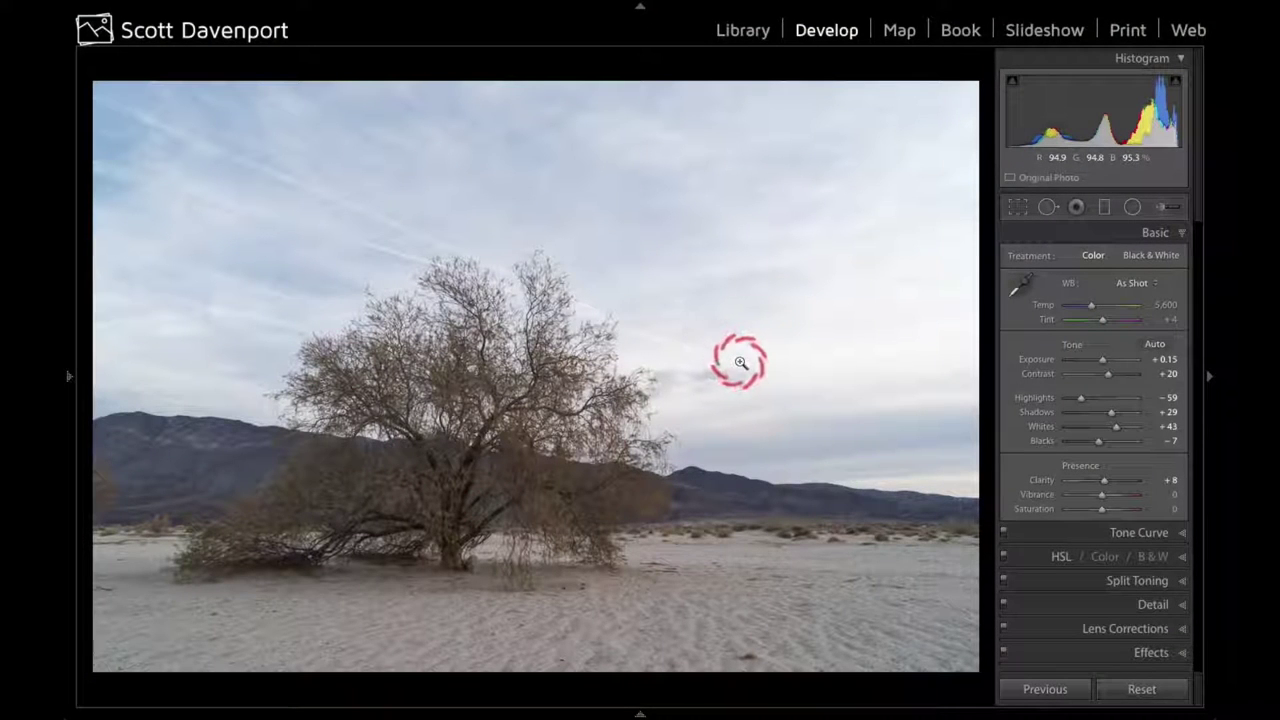
- Compare lens corrections off and on, then bring up Spot Removal in Heal mode
left_click(1004, 630)
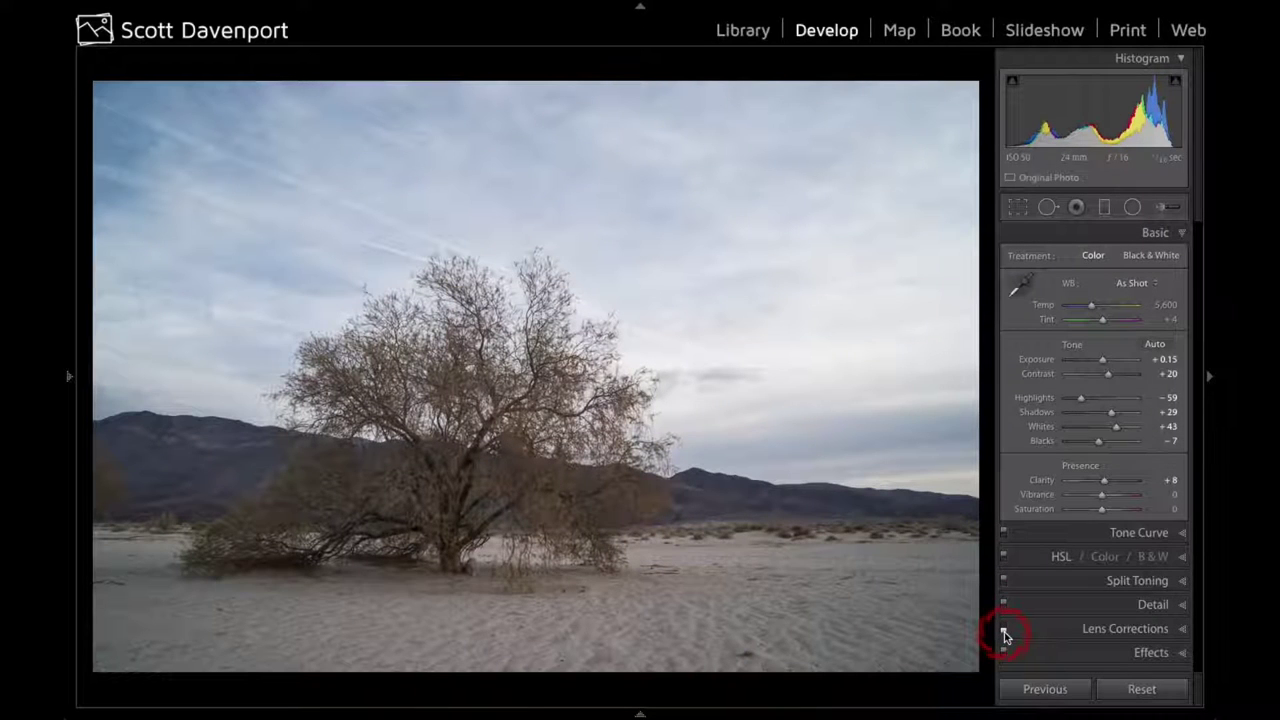
left_click(1004, 630)
left_click(1004, 630)
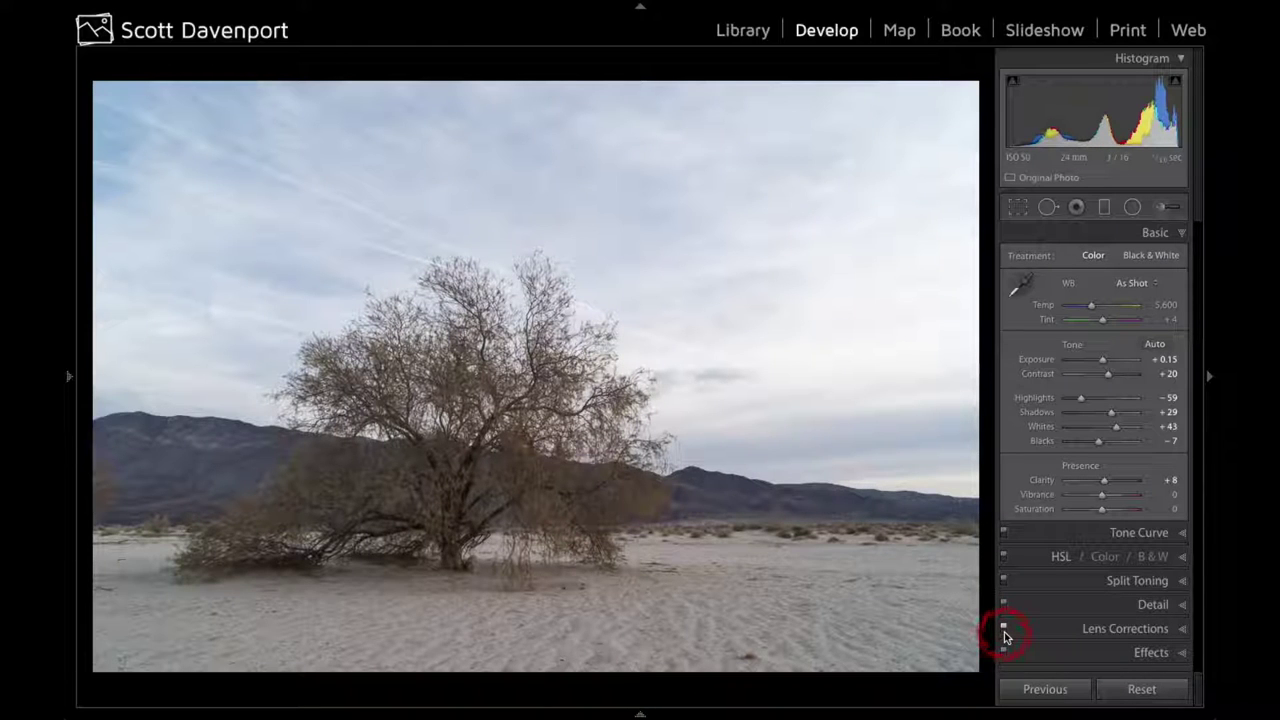
left_click(1050, 212)
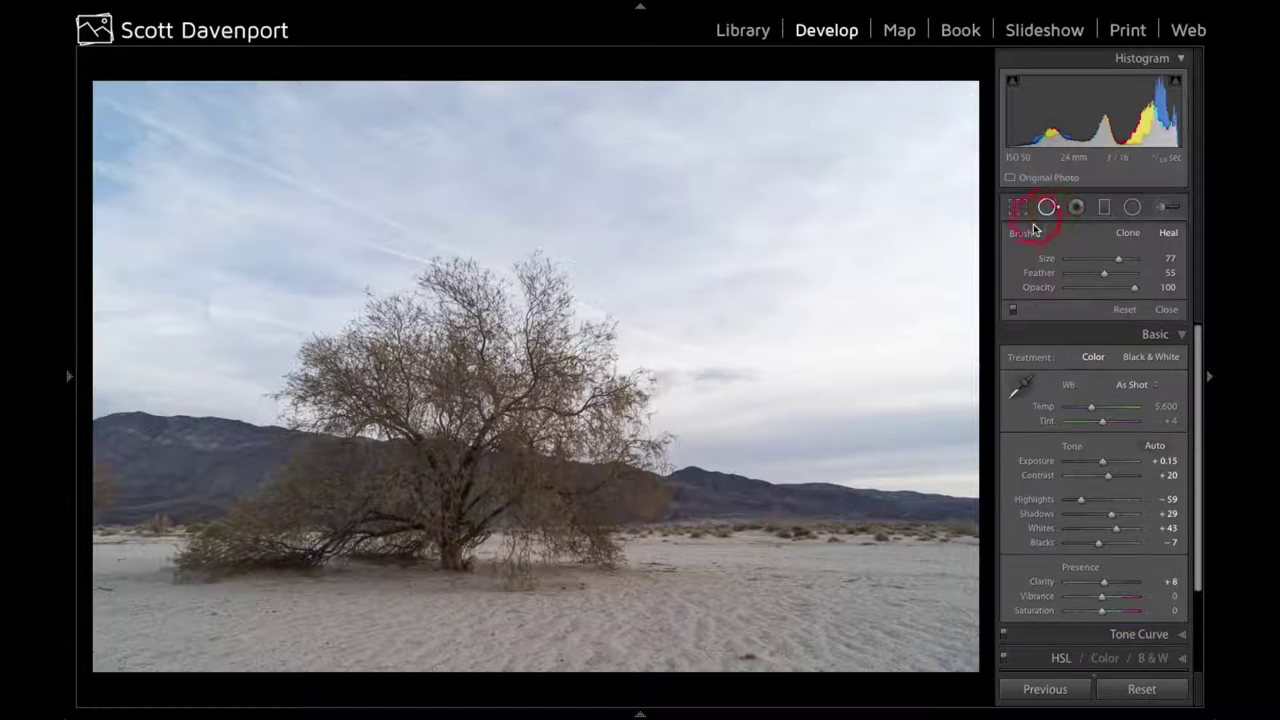
left_click(1014, 311)
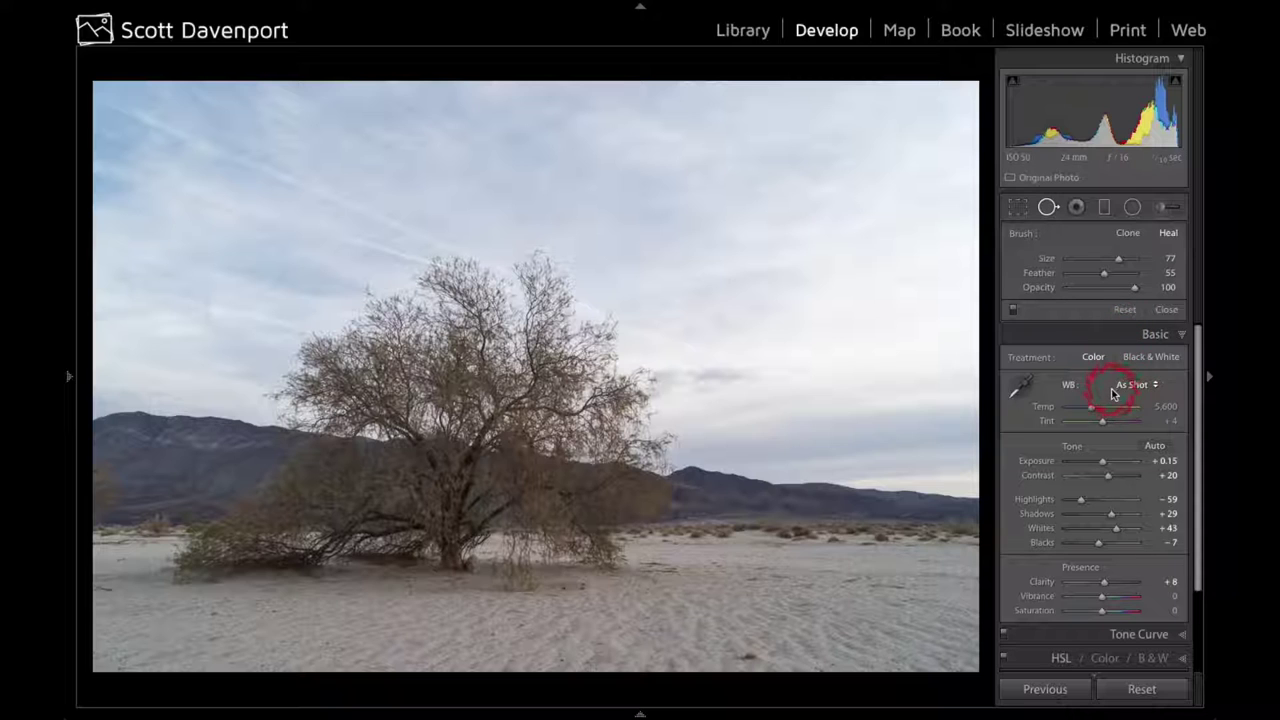
scroll(1110, 395, "down", 1)
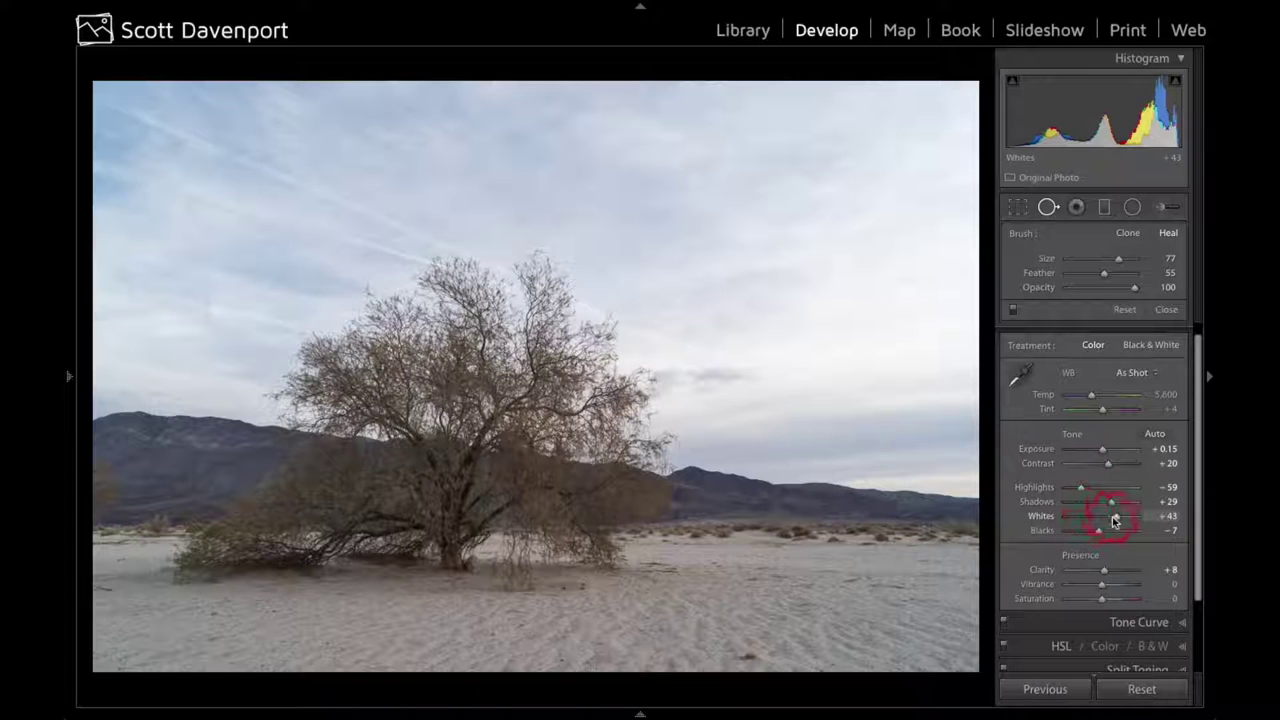
key("alt")
- Adjust Whites while previewing clipping, settling at +49 to avoid blowing out the sky
left_click_drag(1115, 520, 1122, 523)
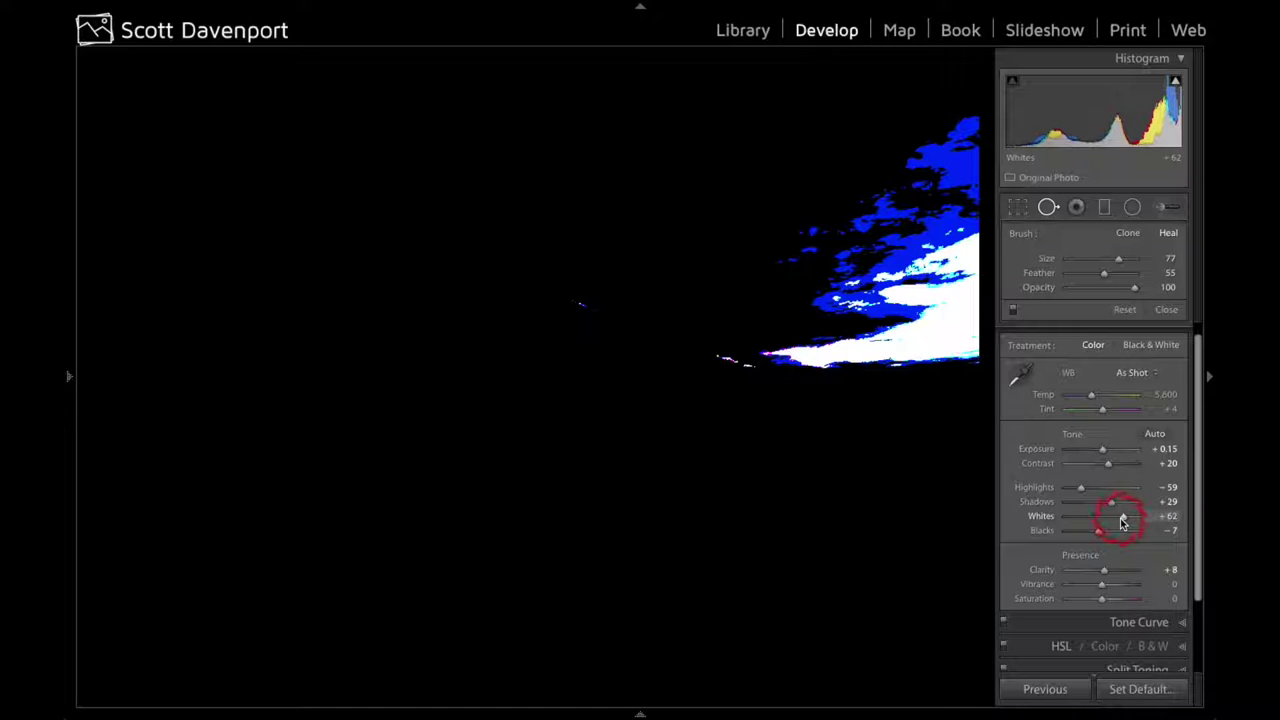
left_click_drag(1122, 522, 1103, 535)
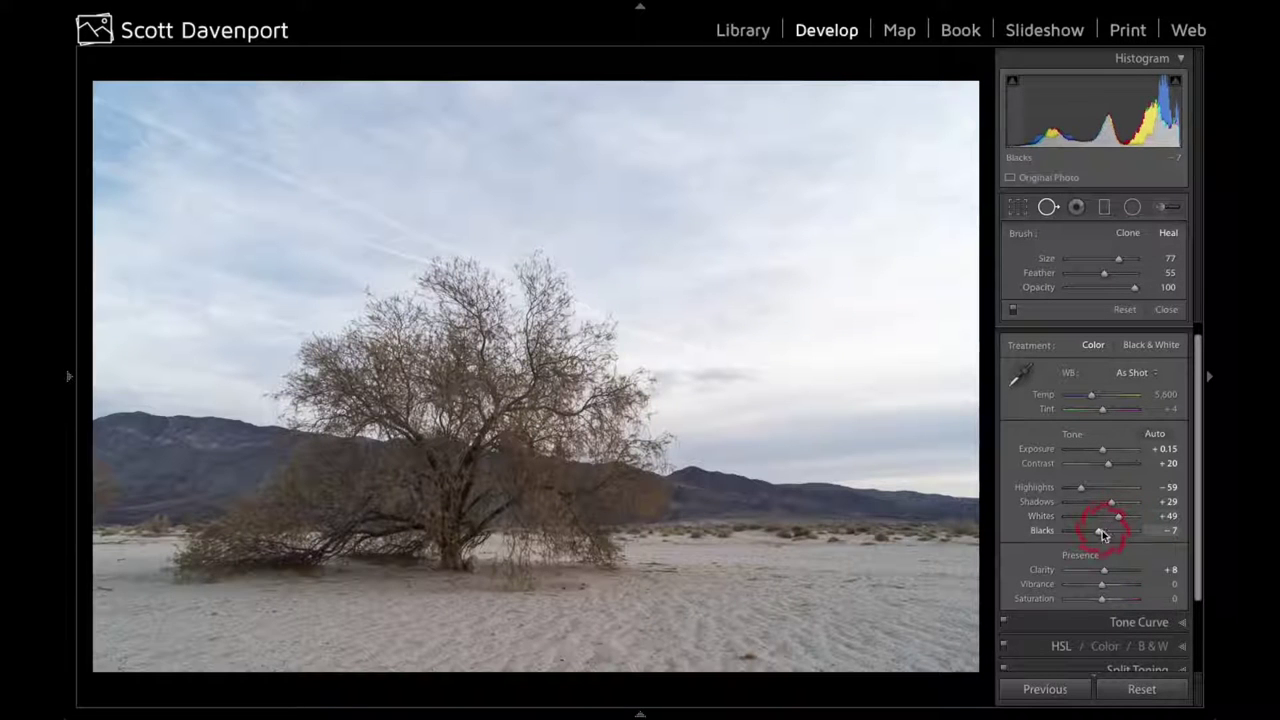
left_click(1080, 487)
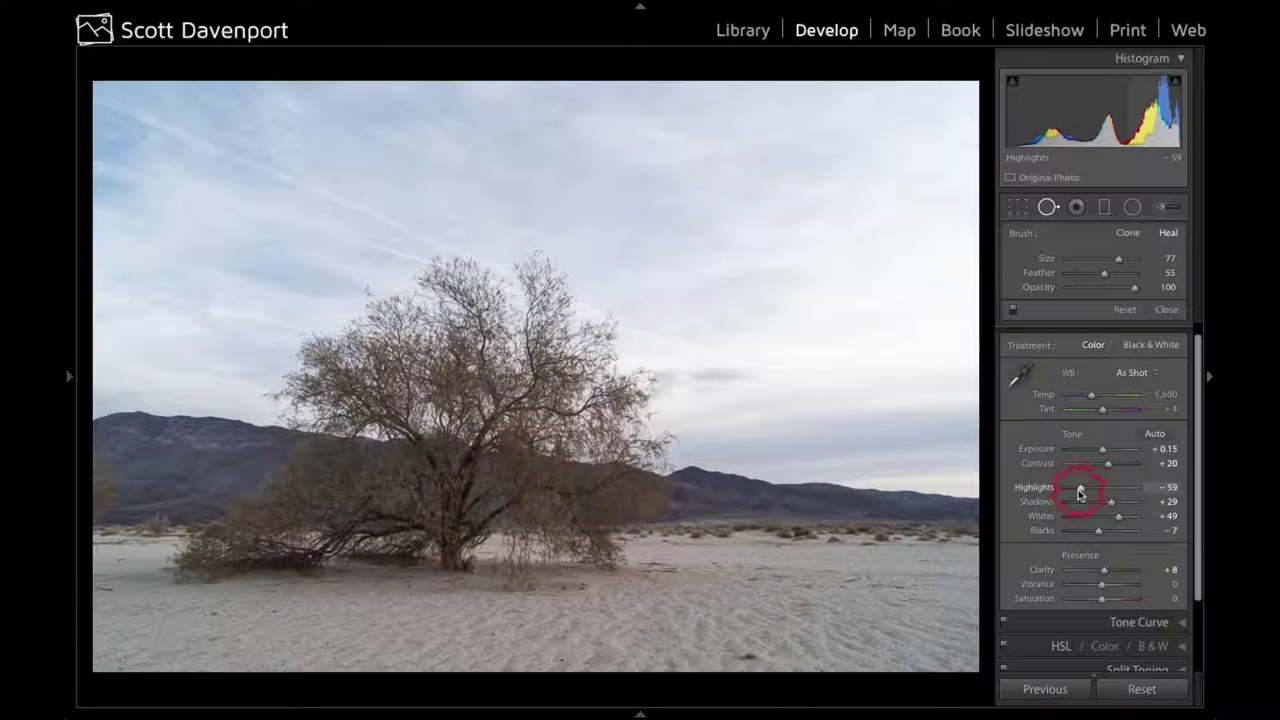
left_click(1110, 502)
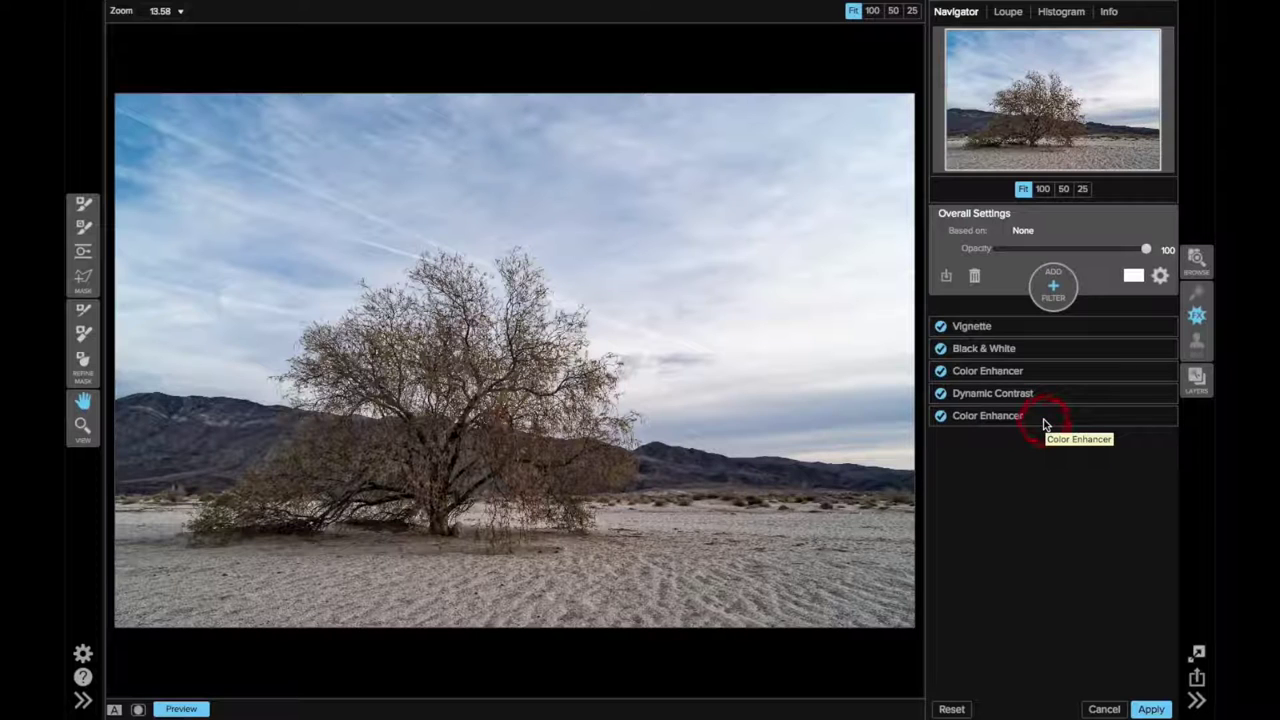
- Expand the last Color Enhancer, compare it off and on, and preview its tree-and-ground mask
left_click(1045, 420)
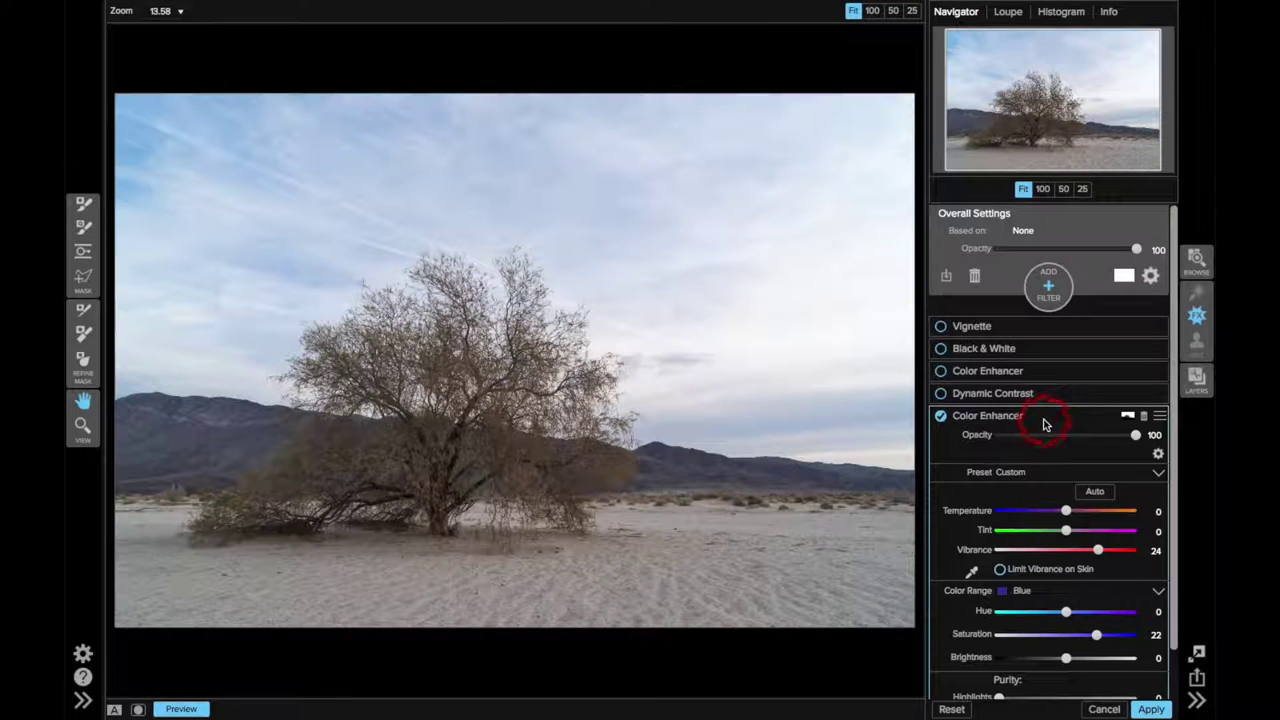
left_click(941, 416)
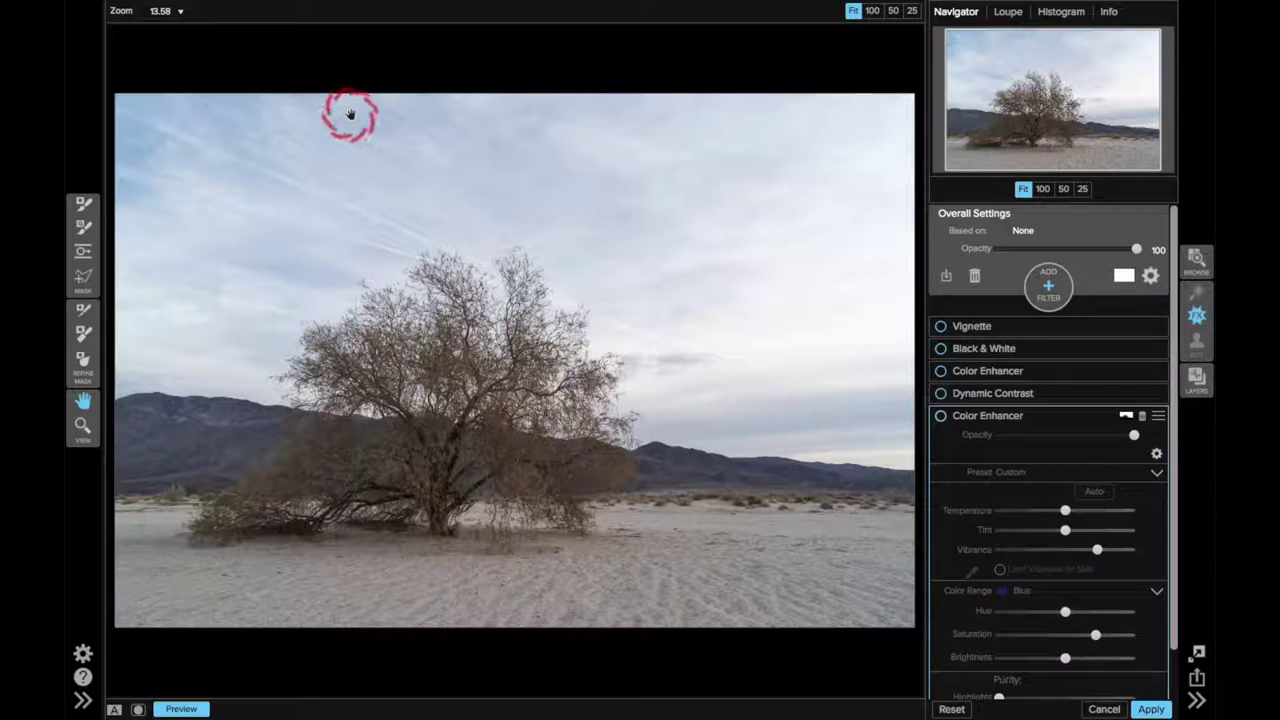
left_click(941, 416)
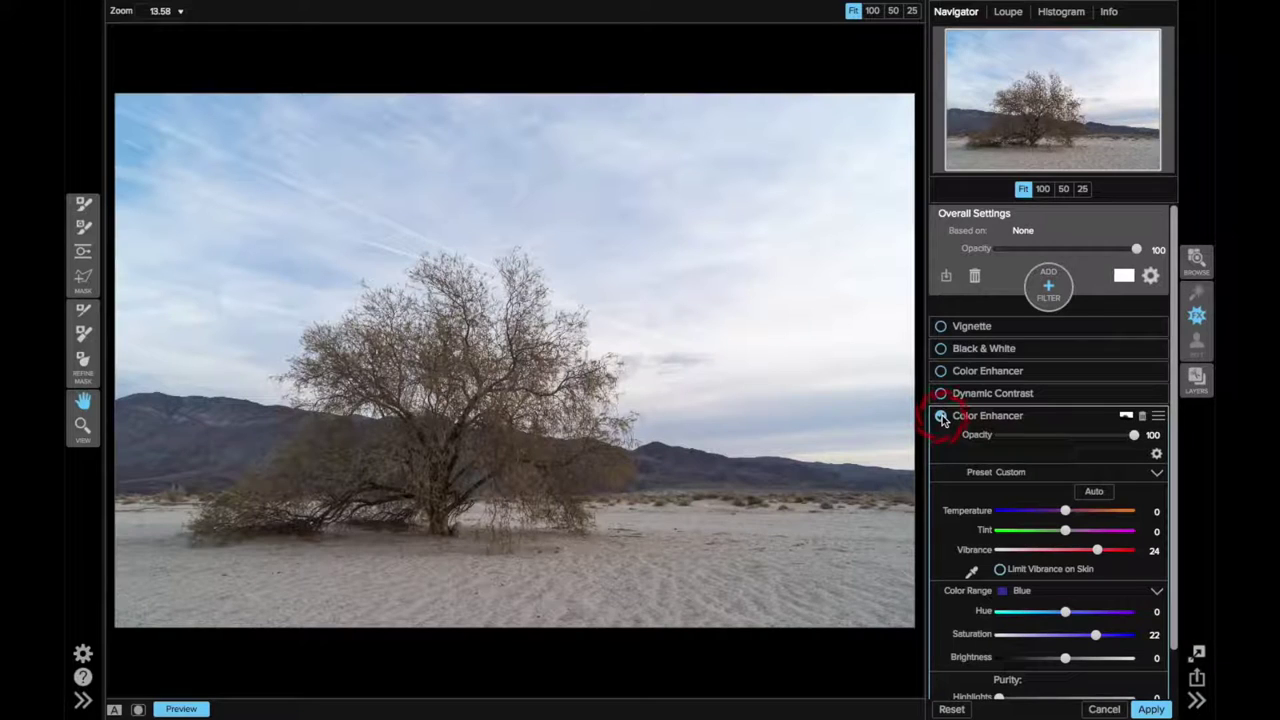
key("ctrl+m")
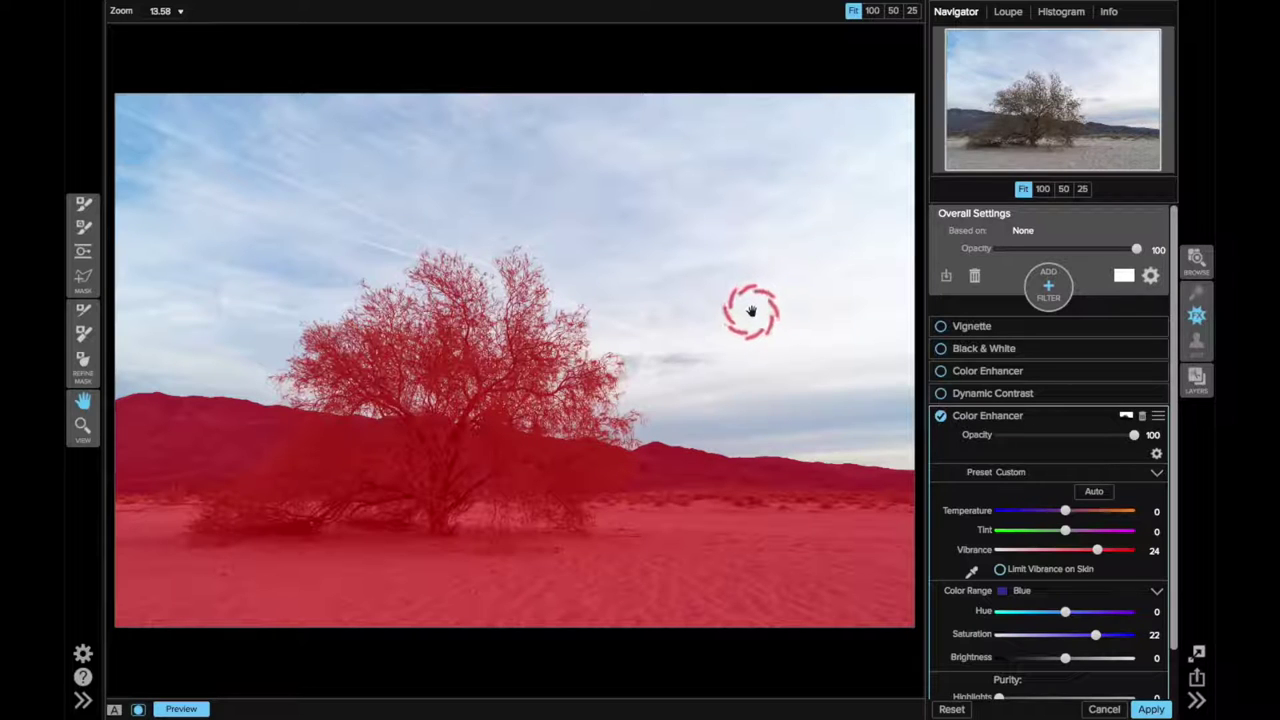
key("ctrl+m")
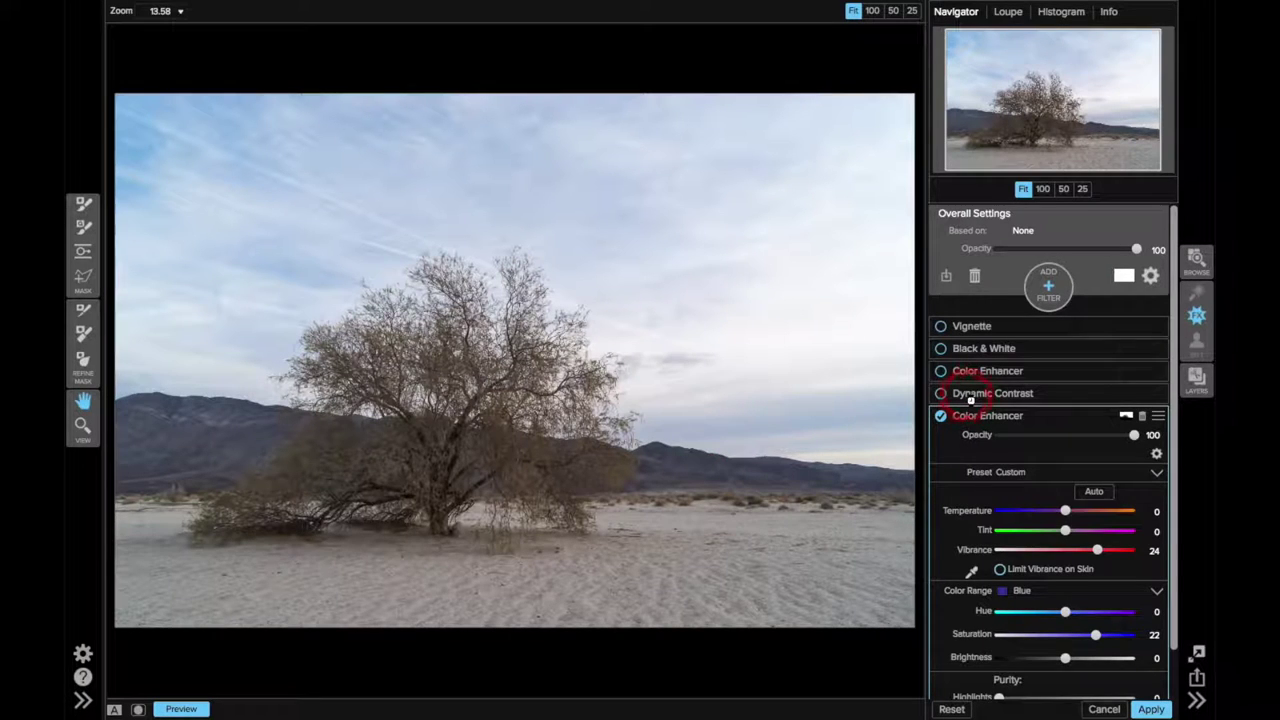
- Select the Dynamic Contrast filter to show its Natural settings
left_click(970, 395)
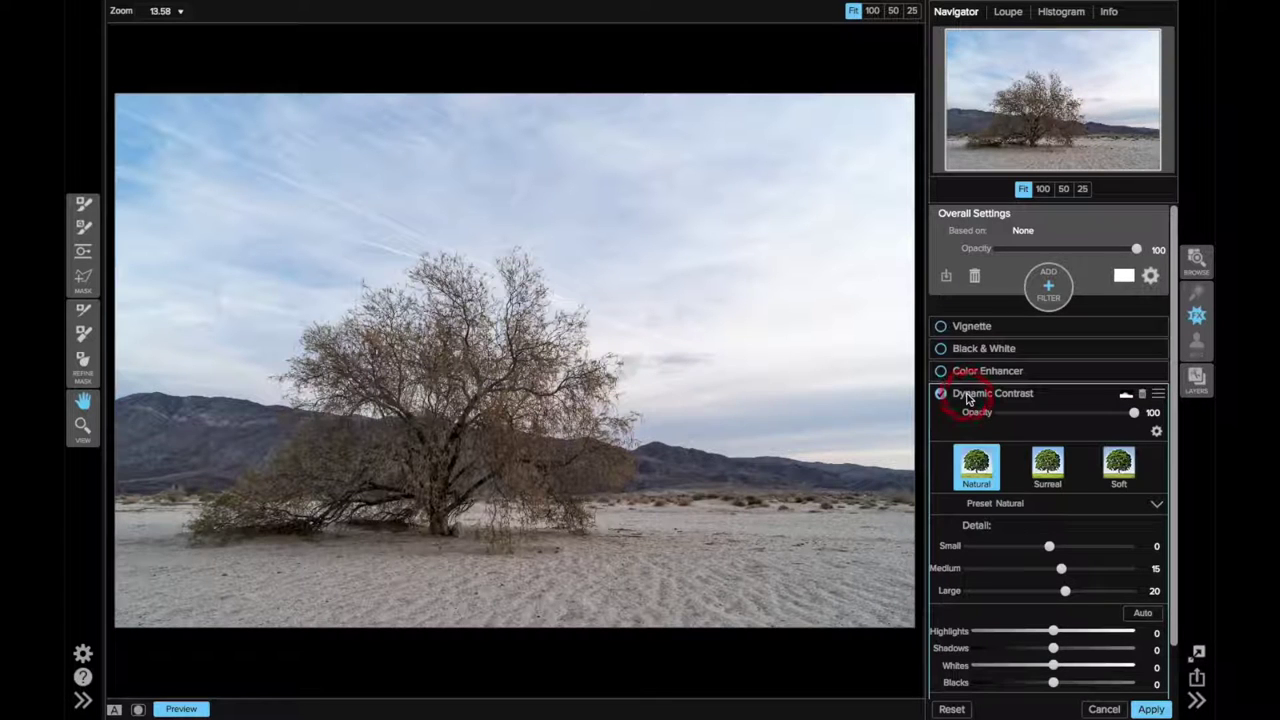
- Preview the Dynamic Contrast mask covering only the sky, then hide it again
key("ctrl+m")
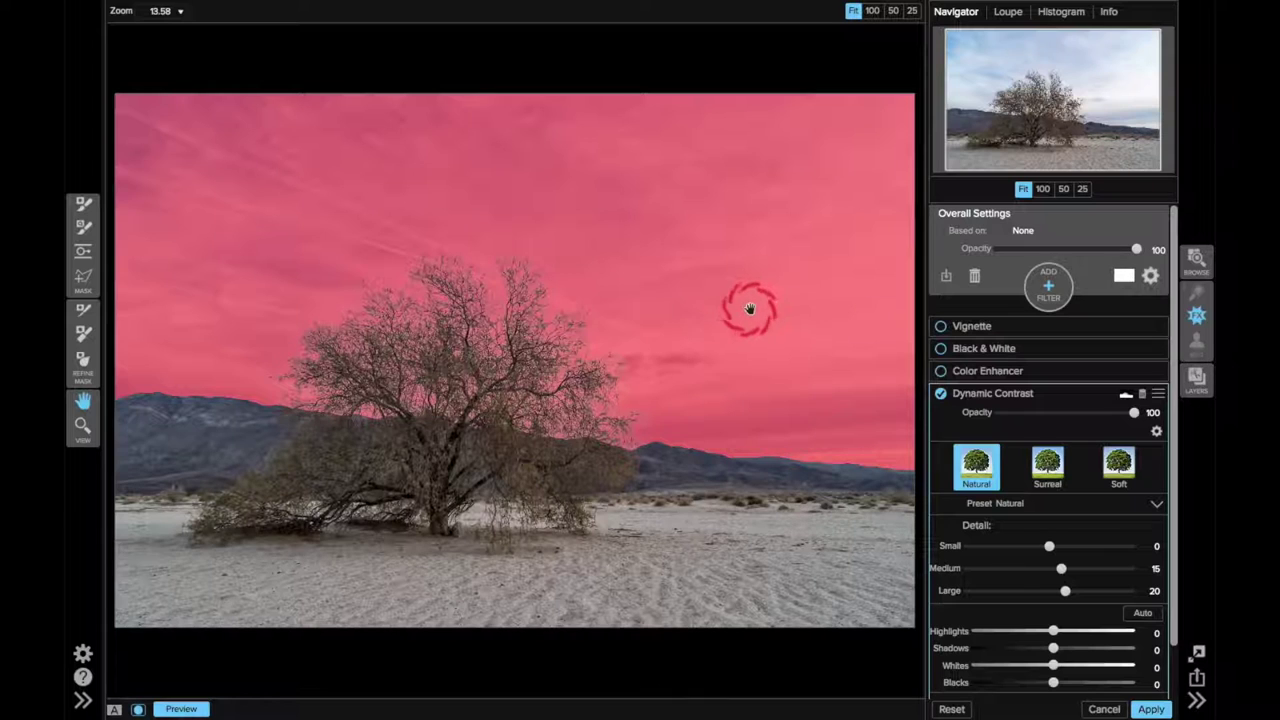
key("ctrl+m")
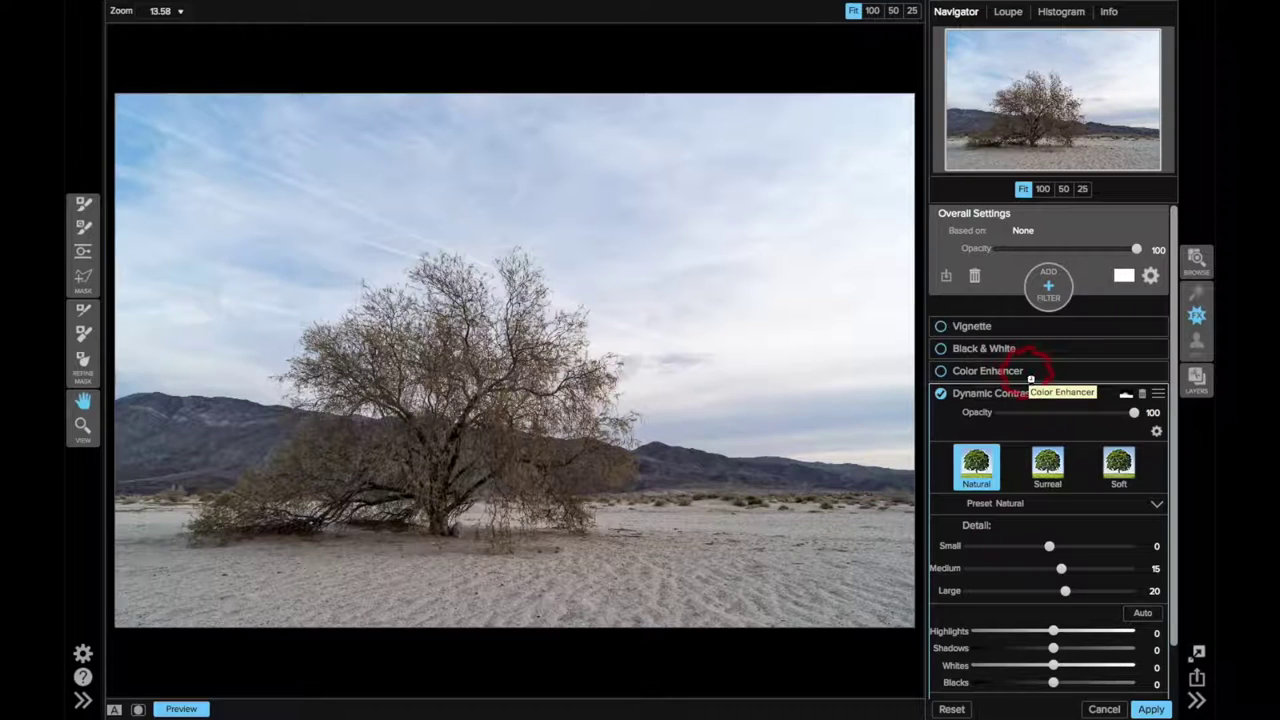
left_click(1029, 377)
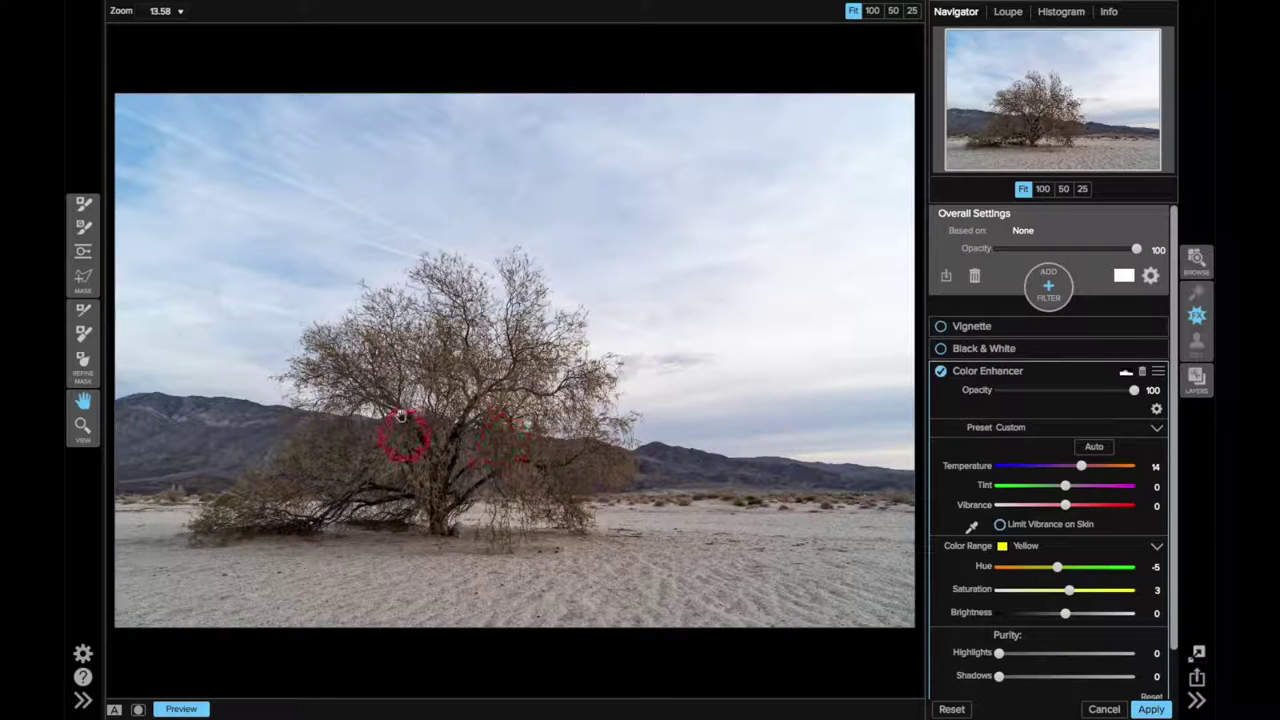
left_click(443, 429)
left_click(449, 406)
left_click(434, 429)
left_click(437, 446)
left_click(210, 441)
left_click_drag(183, 442, 203, 437)
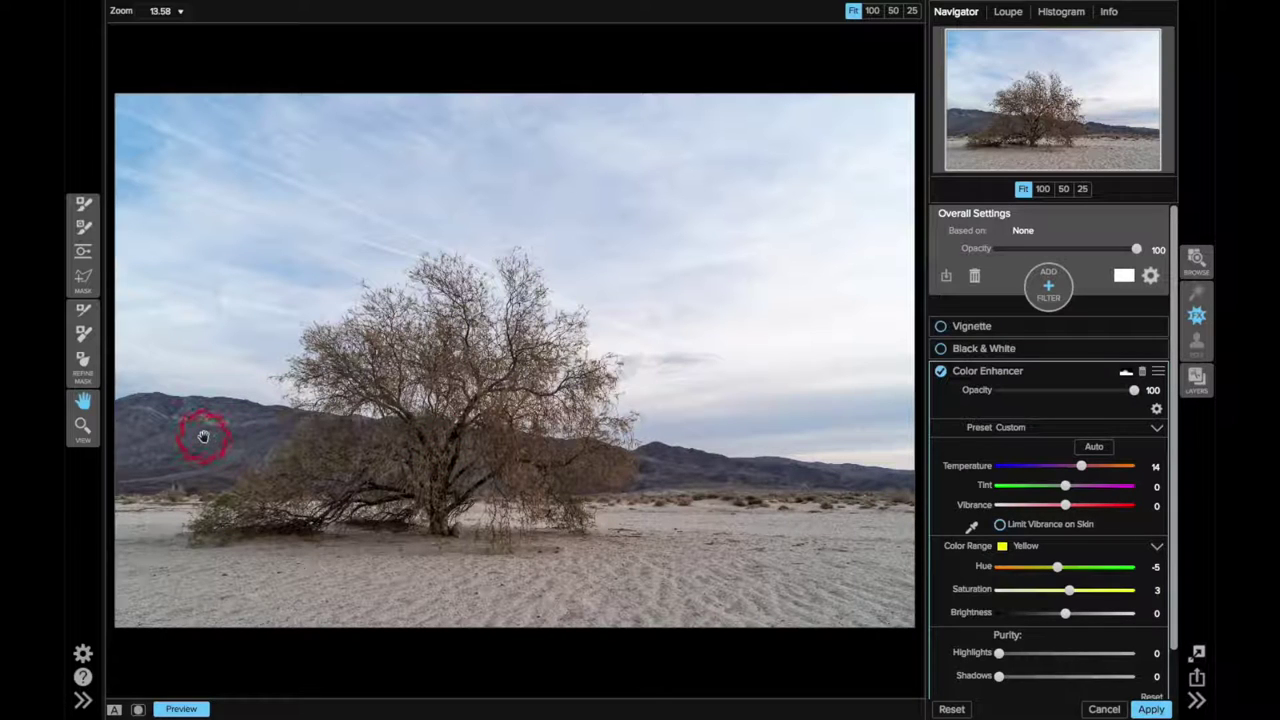
left_click_drag(204, 436, 905, 445)
left_click(1080, 466)
left_click_drag(1076, 470, 1083, 474)
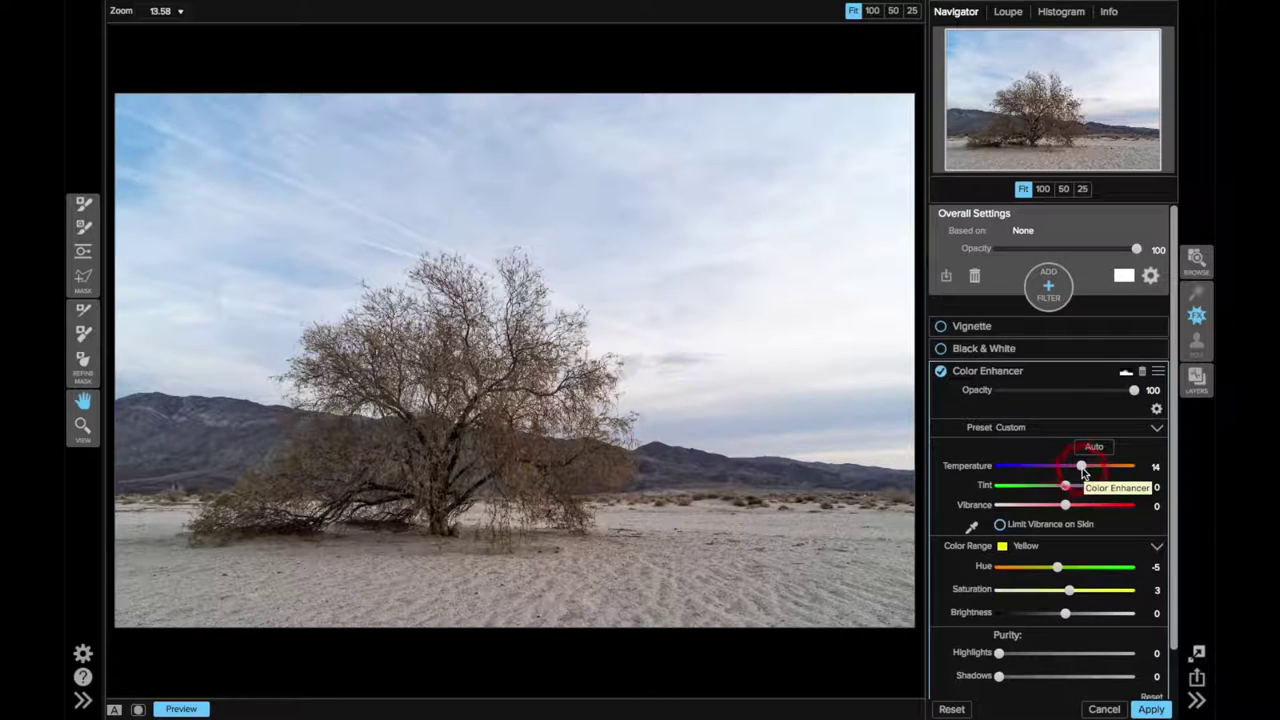
left_click(1128, 375)
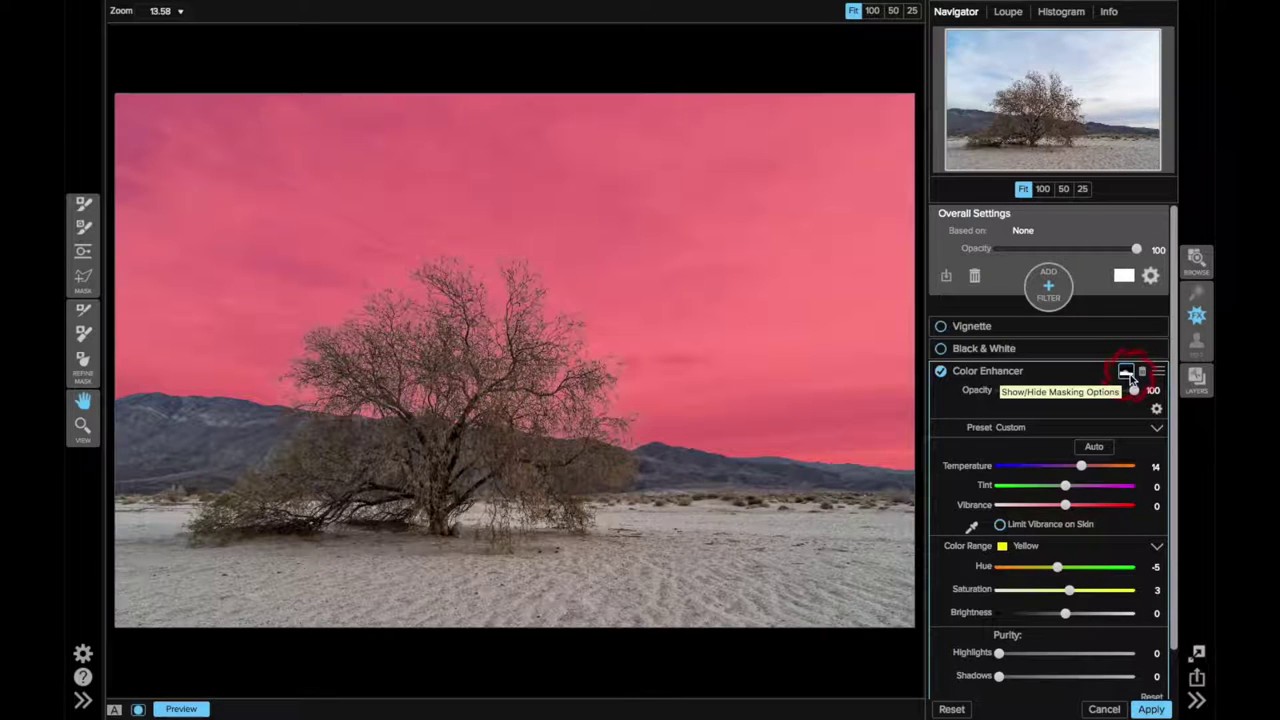
left_click(1128, 375)
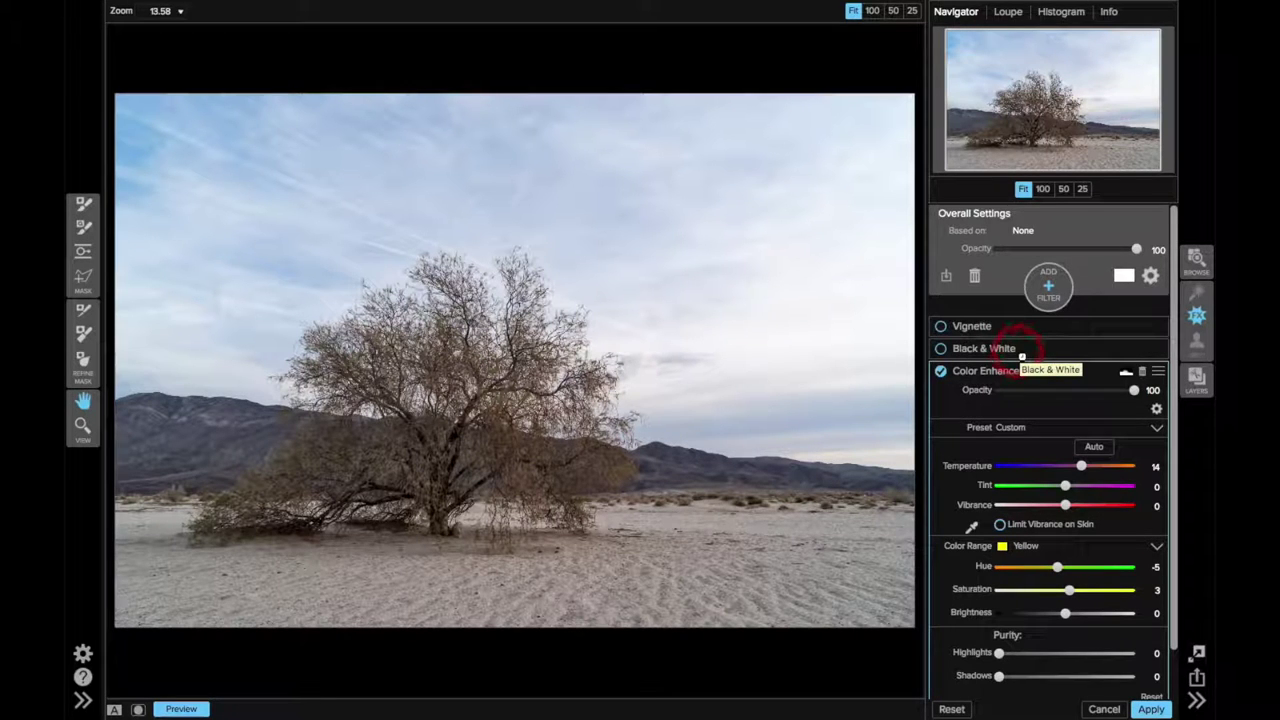
- Enable Black & White, compare it off and on, and review its Custom Tone settings
left_click(1020, 352)
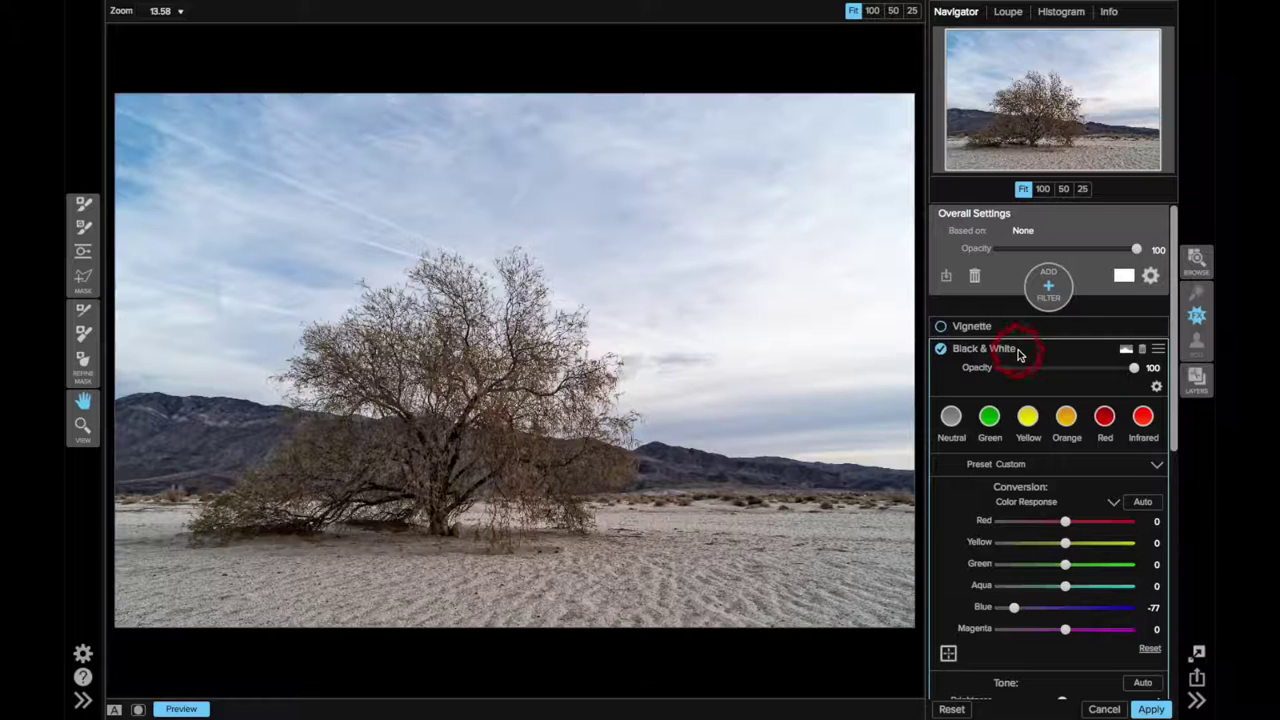
left_click(942, 349)
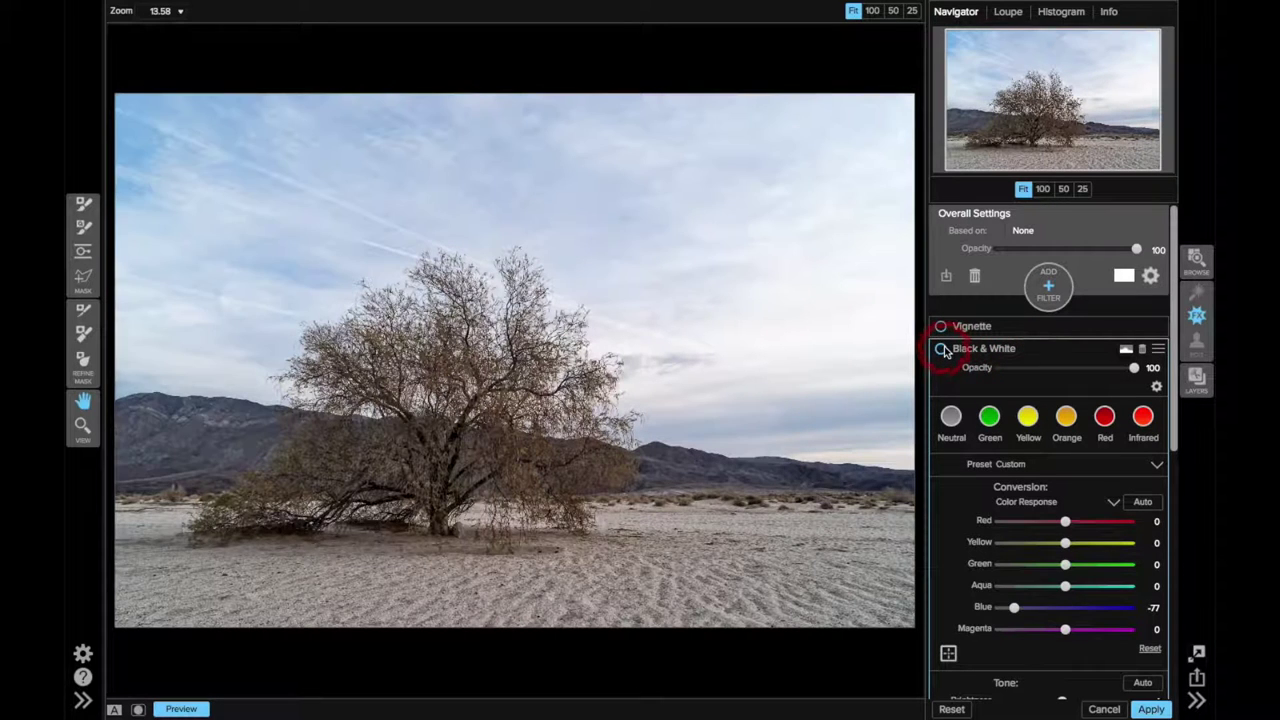
left_click(942, 349)
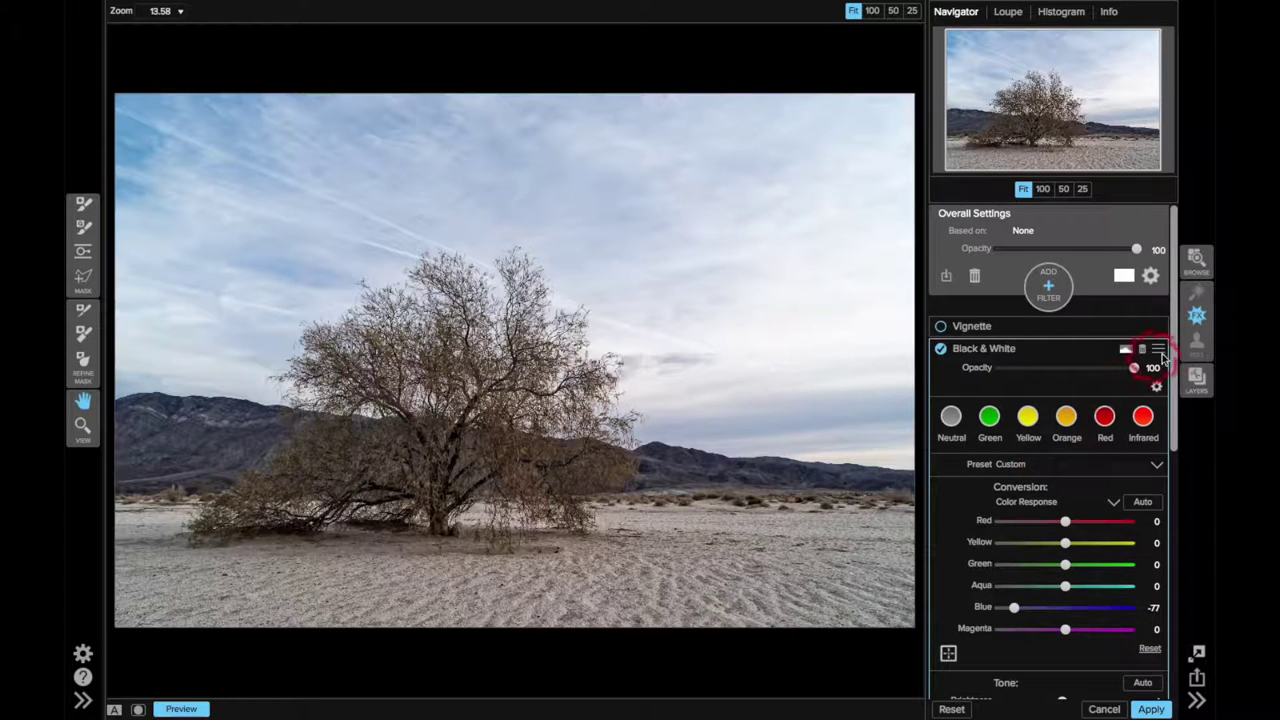
scroll(1171, 356, "down", 3)
left_click_drag(1173, 354, 1170, 406)
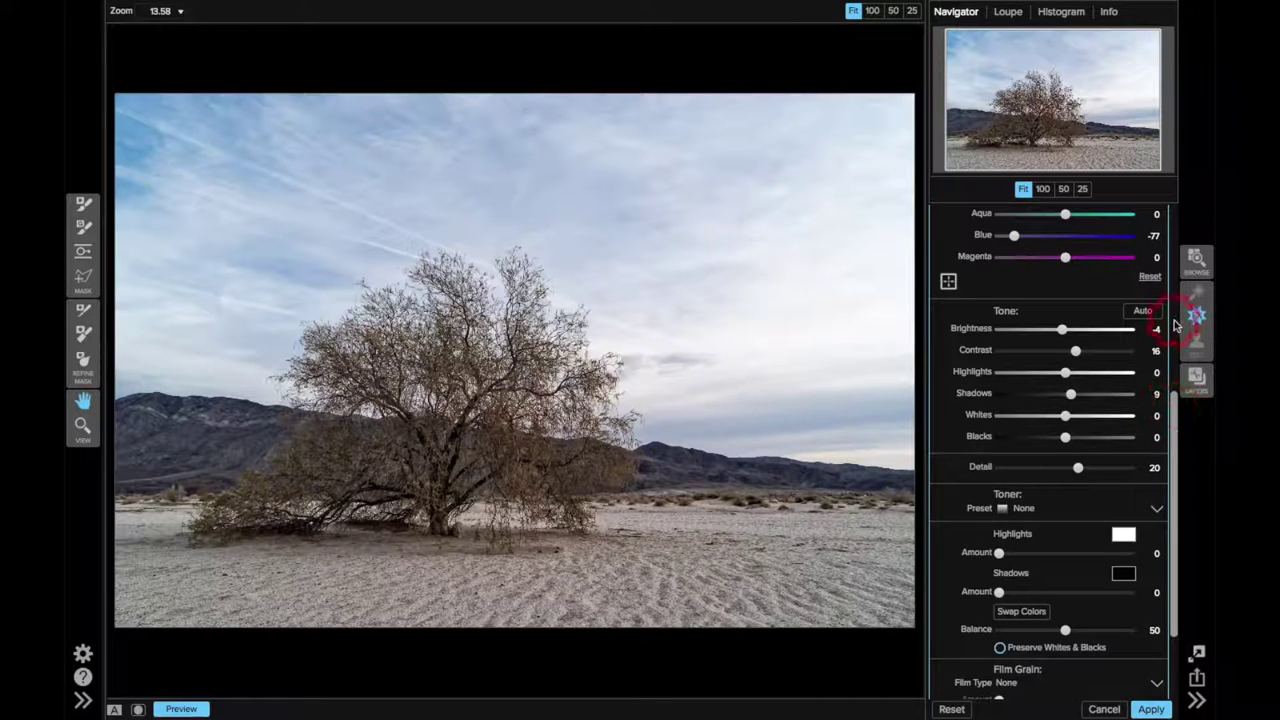
left_click(1177, 226)
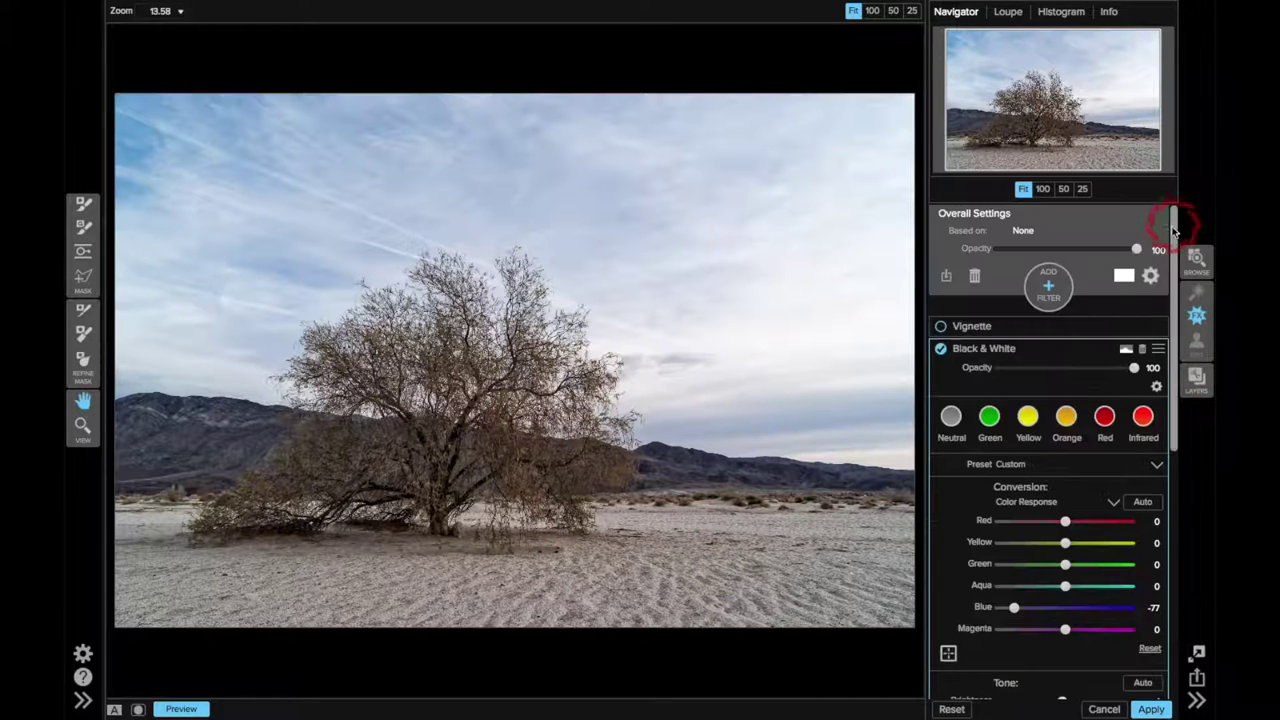
- Set the Black & White filter's blending mode to Luminosity
left_click(1157, 387)
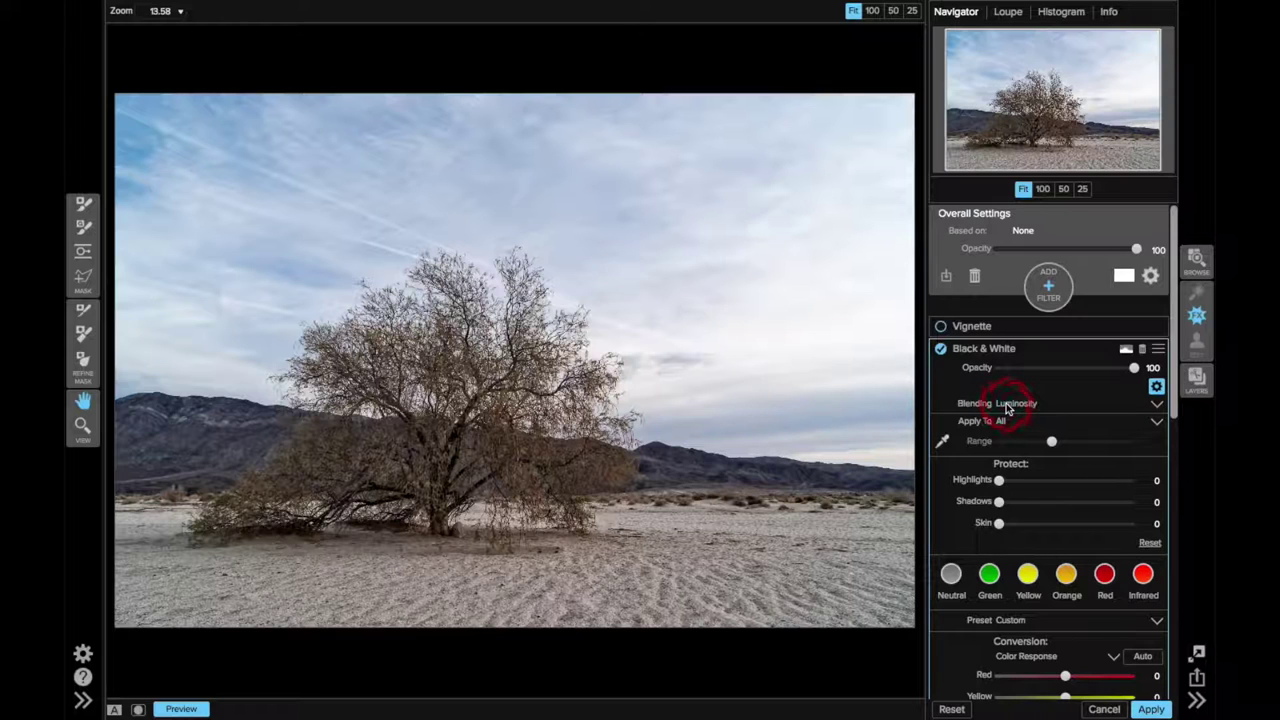
left_click(1008, 406)
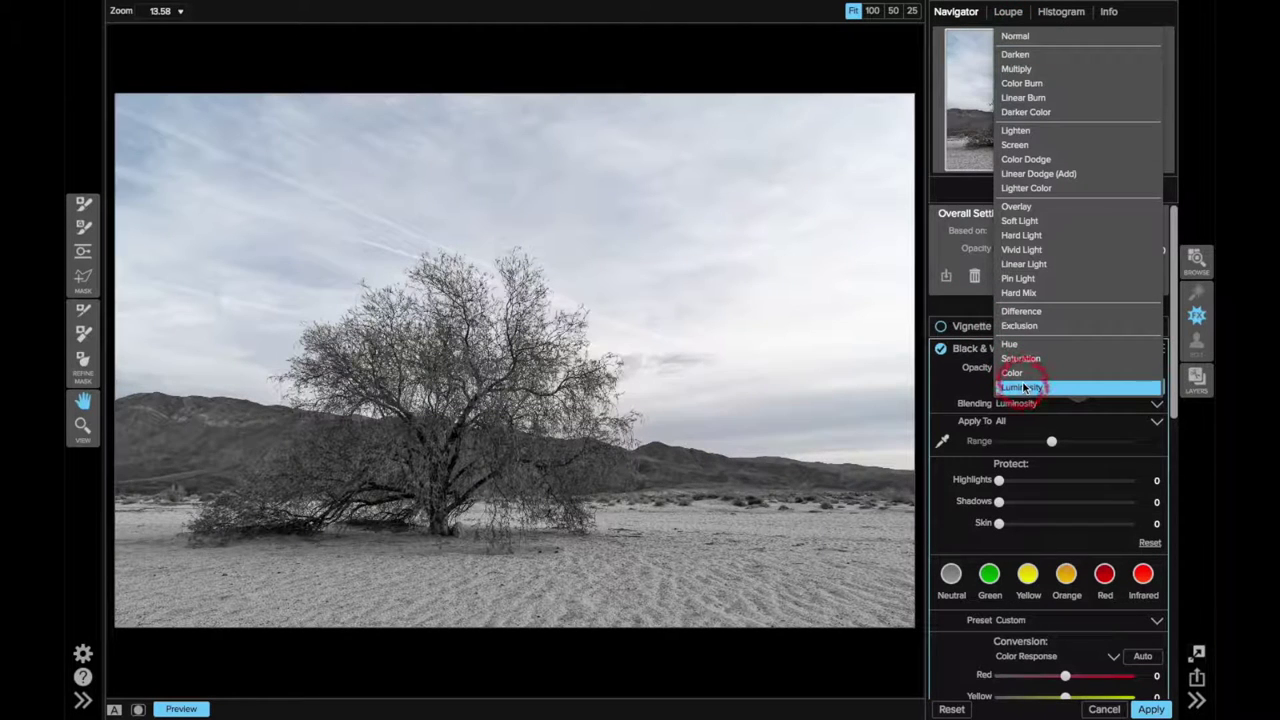
left_click(1031, 388)
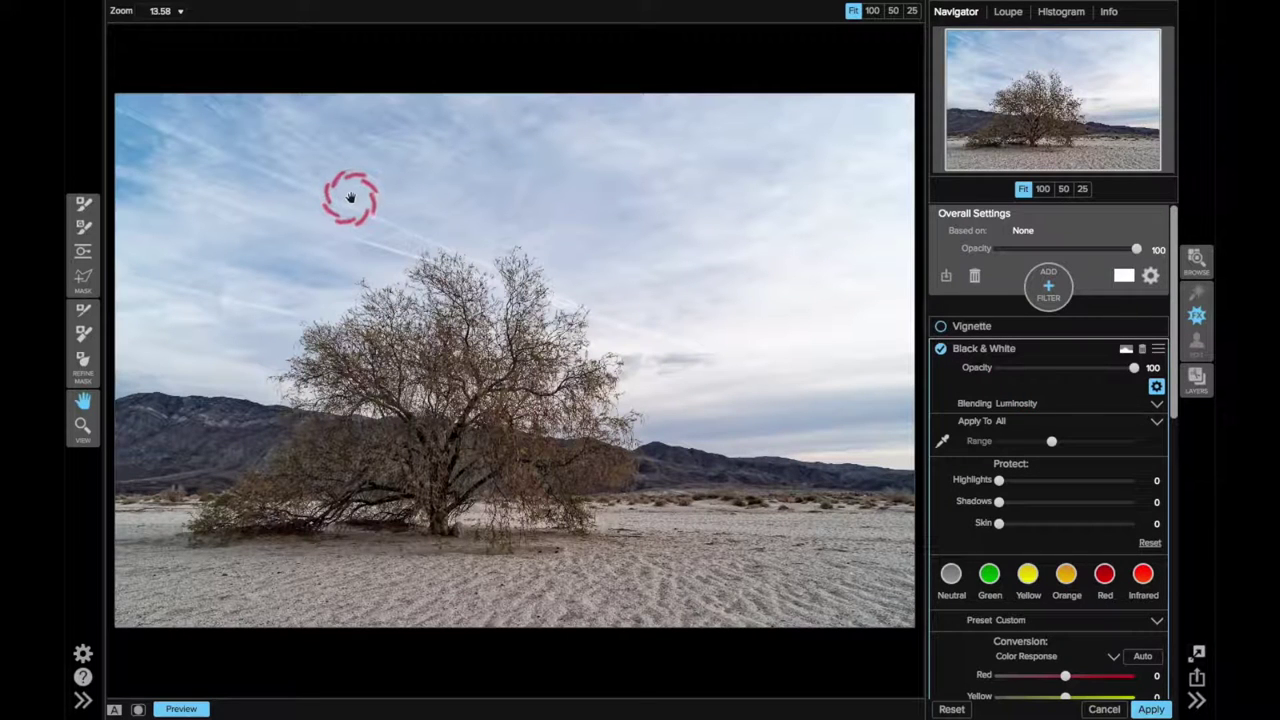
key("ctrl+m")
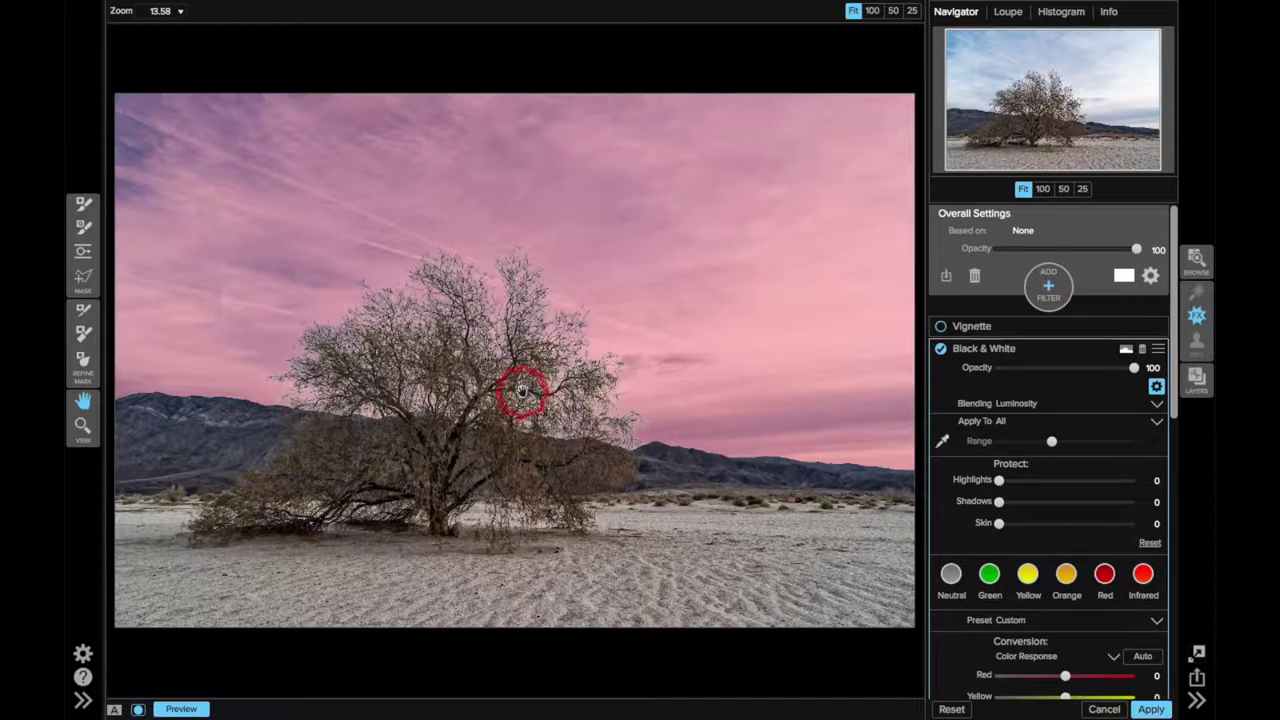
left_click_drag(521, 392, 521, 392)
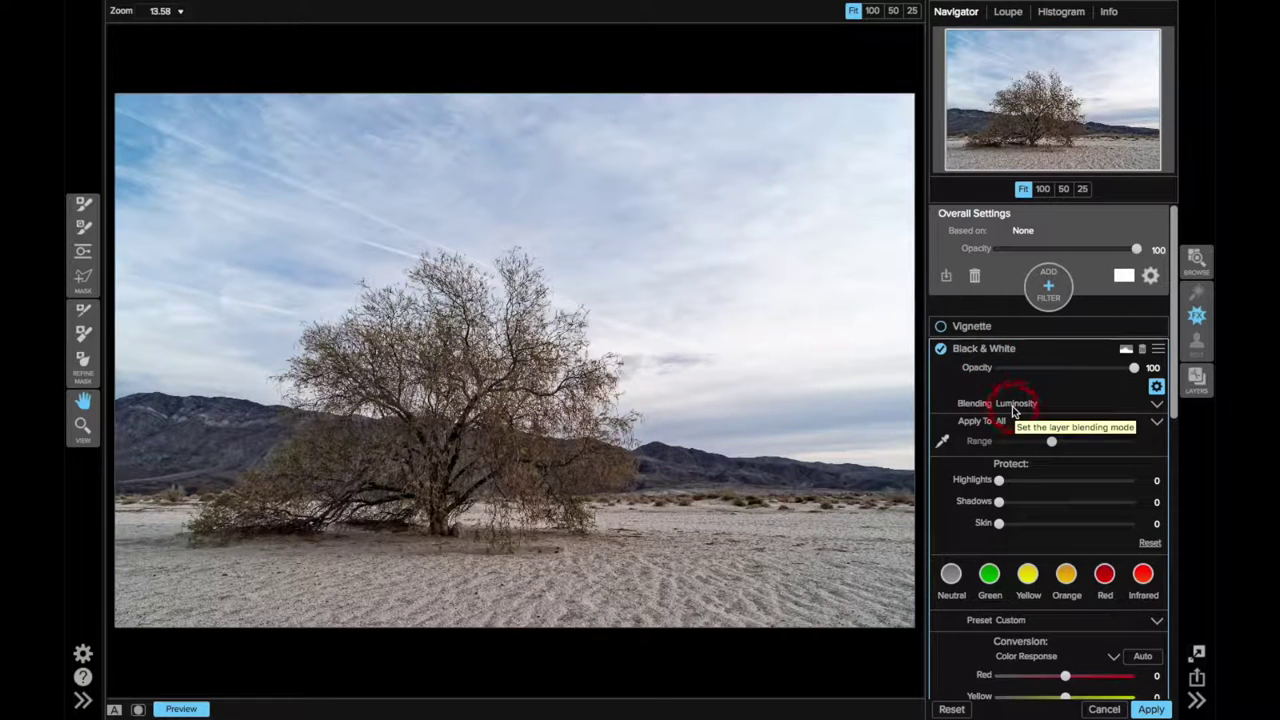
- Enable the Vignette, centre it on the tree at Feather 0, then restore Feather 100
left_click(997, 332)
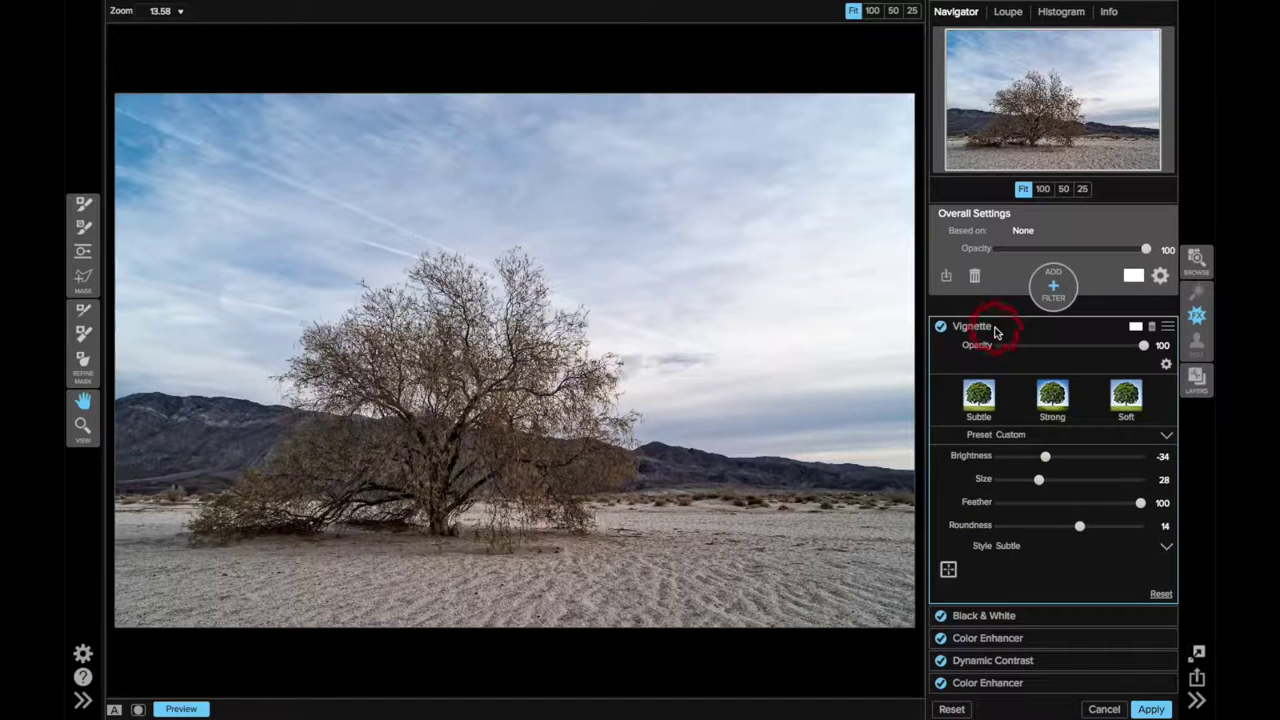
left_click(998, 508)
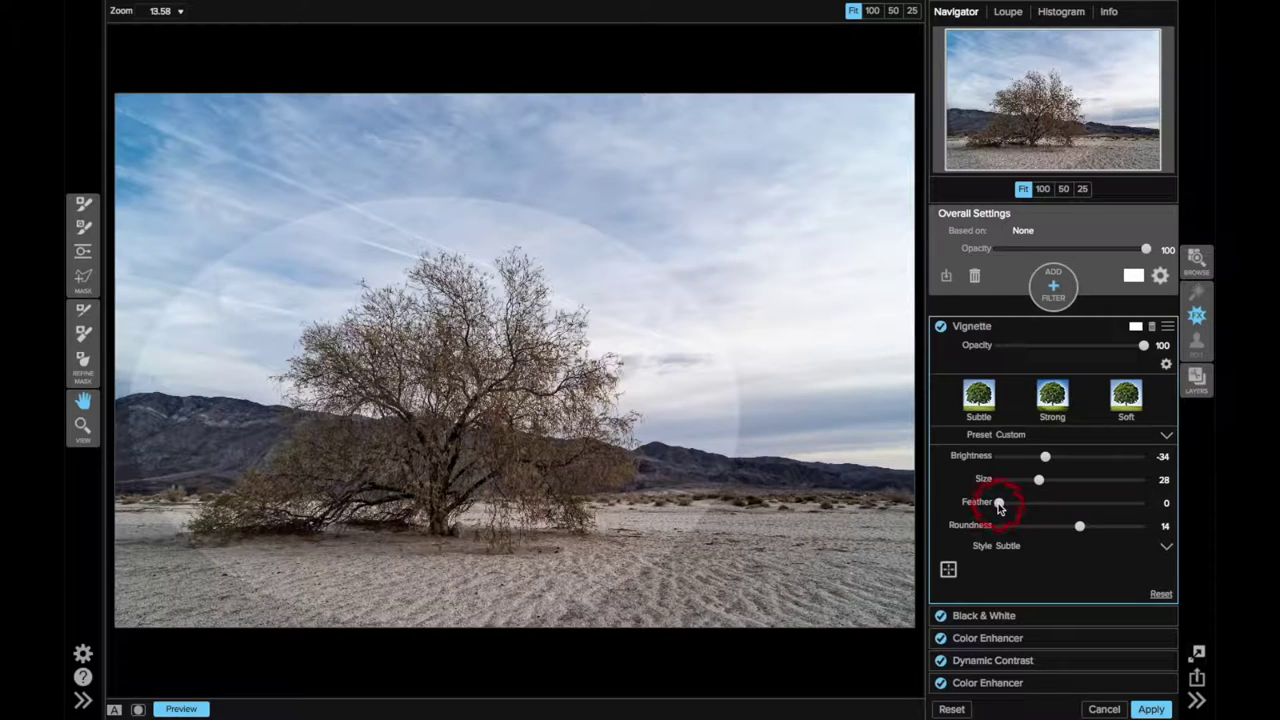
left_click(948, 569)
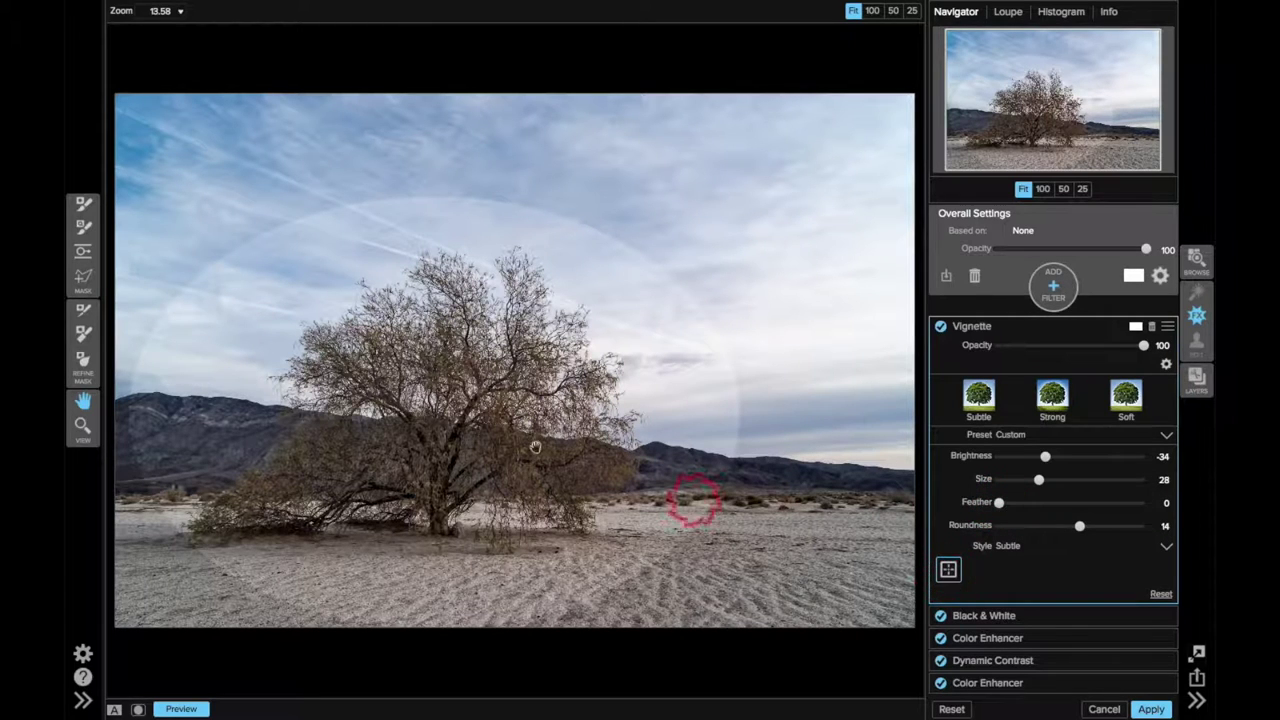
left_click(434, 430)
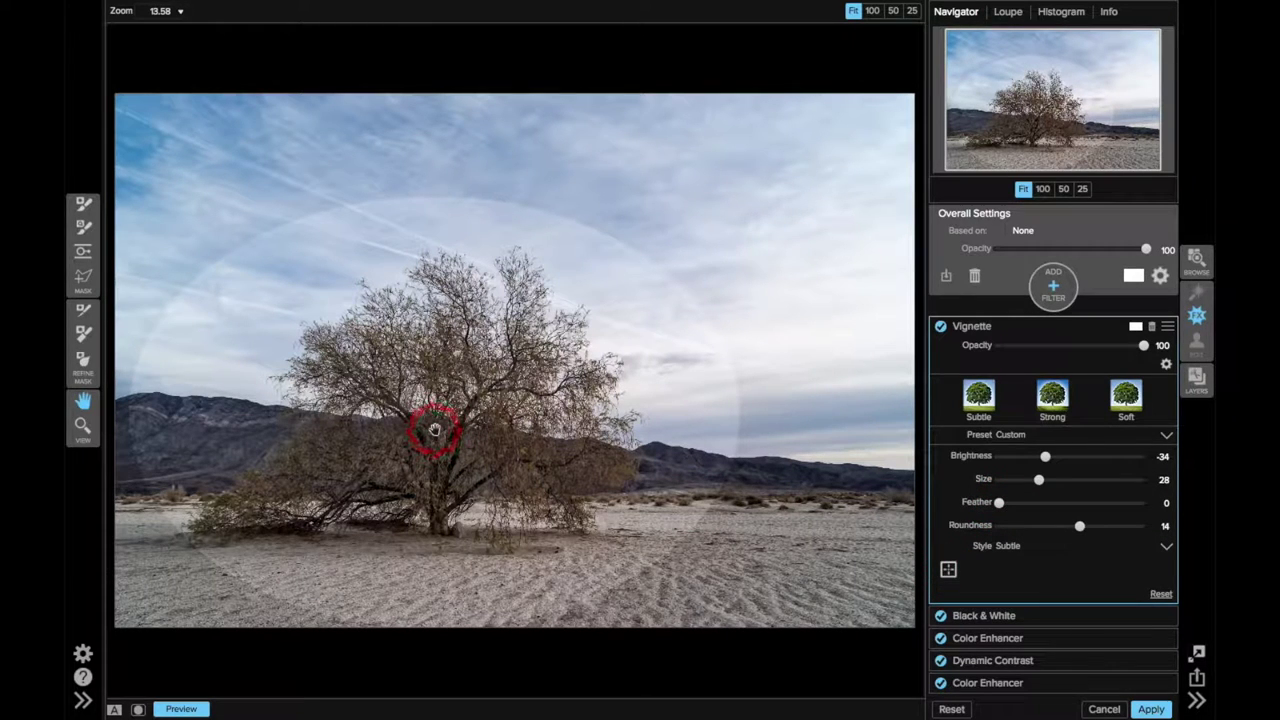
left_click(1143, 506)
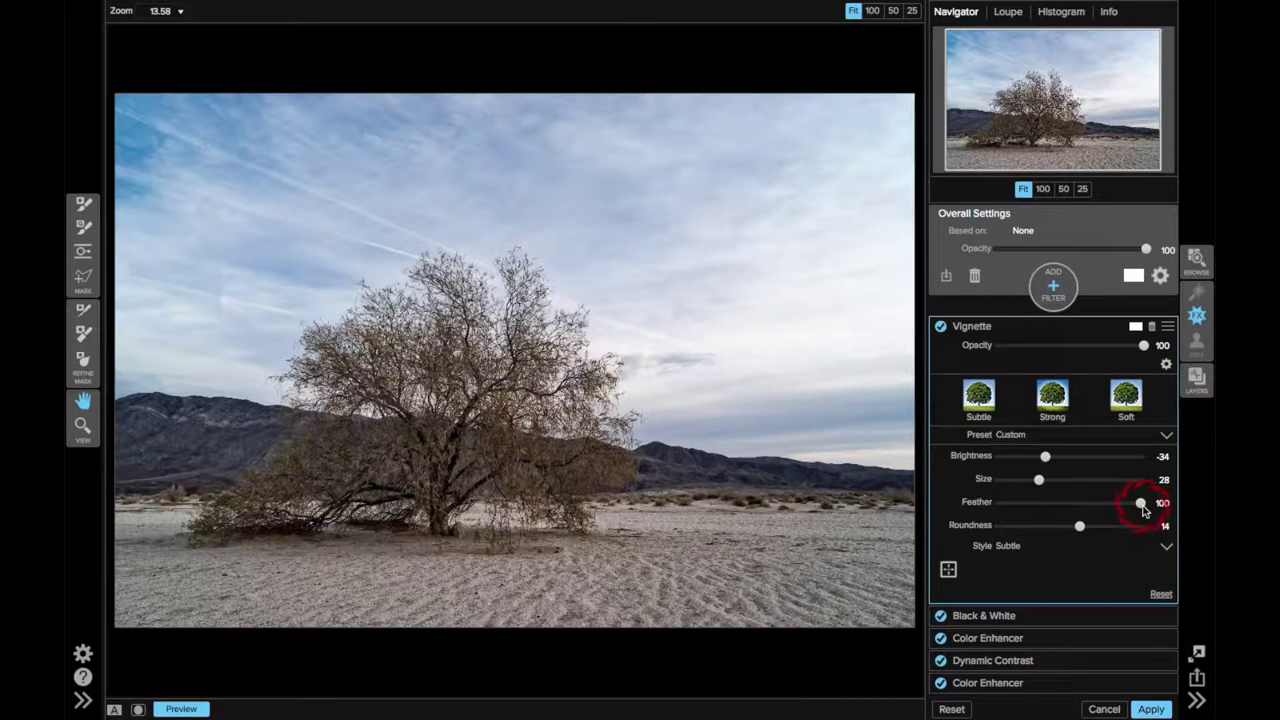
- Turn off the effects preview with P to view the original desert tree photo
key("p")
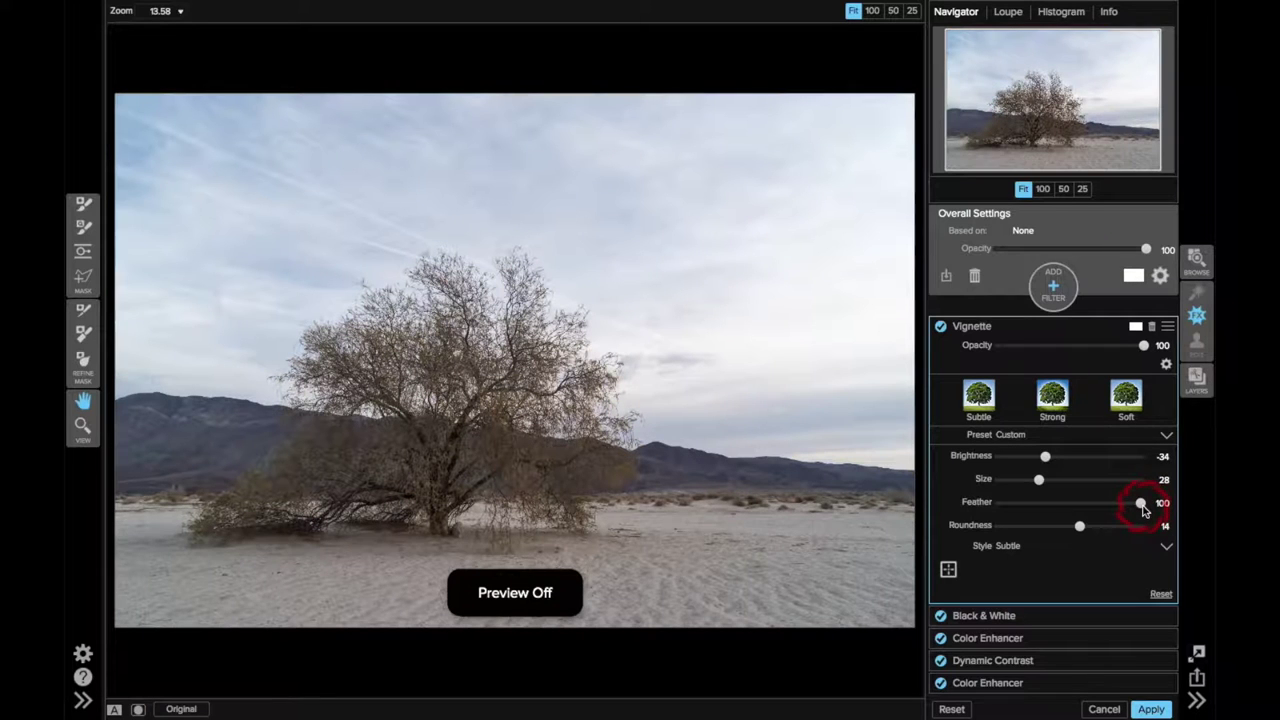